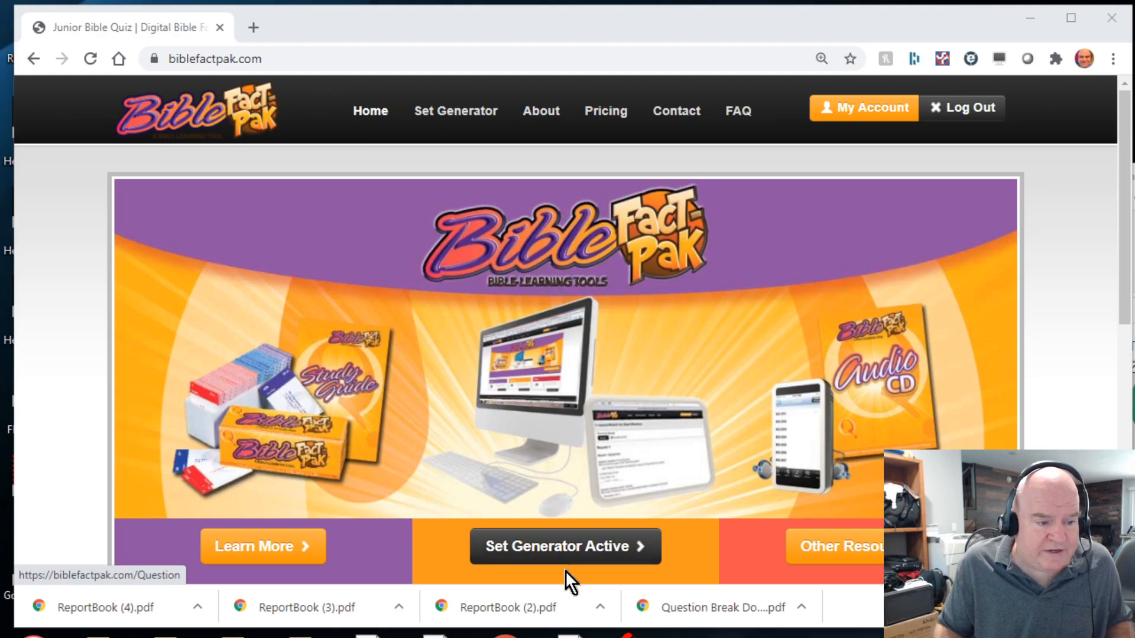
# - Open the question set generator and set it to Match mode with 16 rounds
pyautogui.click(620, 564)
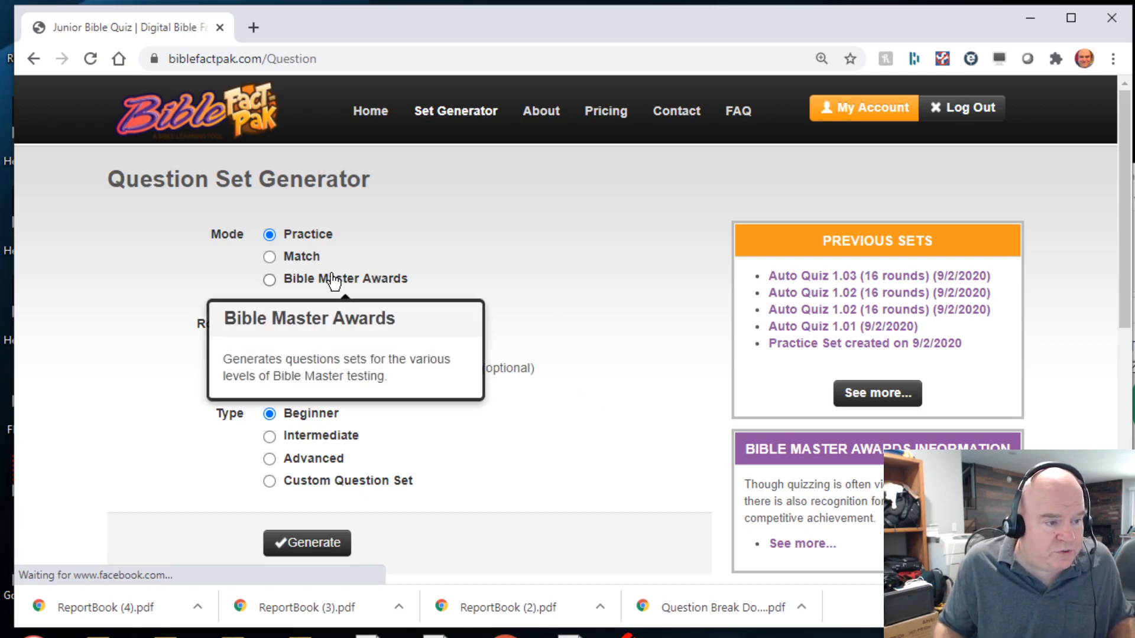
pyautogui.click(298, 260)
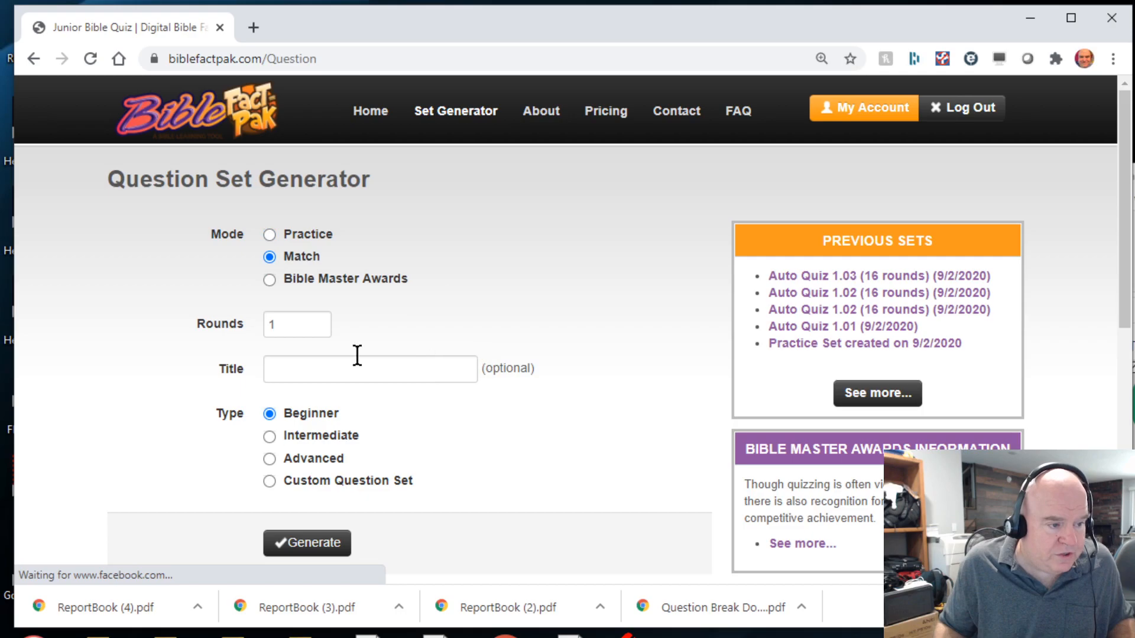
pyautogui.doubleClick(271, 318)
pyautogui.write('16')
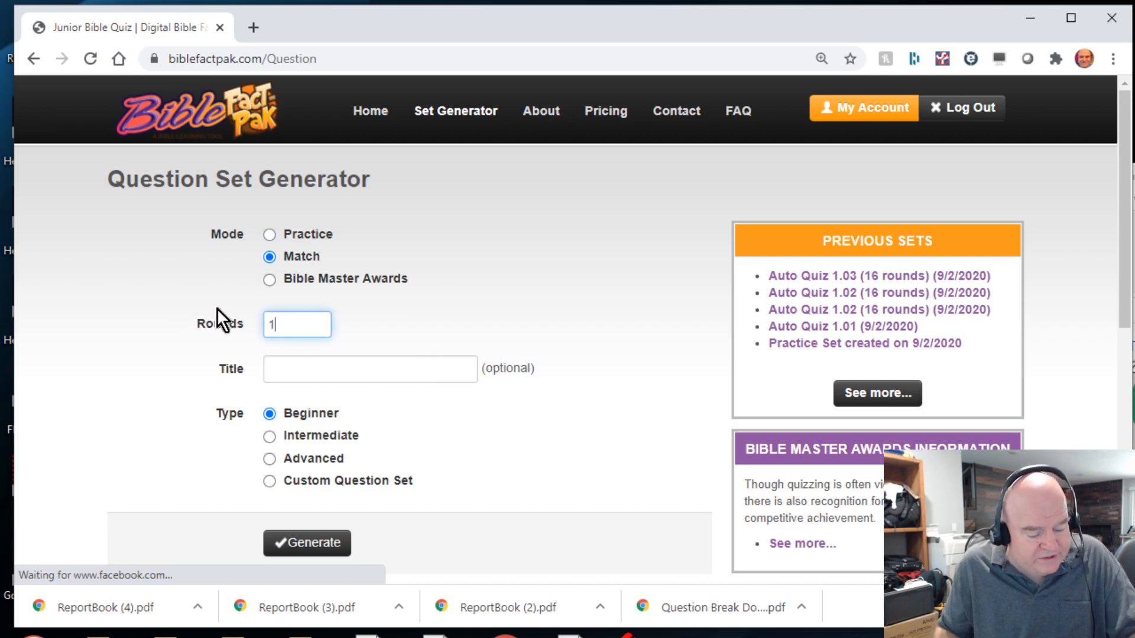
# - Title the set "Auto Quiz 1.04 (16 rounds)" and choose Custom Question Set as its type
pyautogui.click(319, 371)
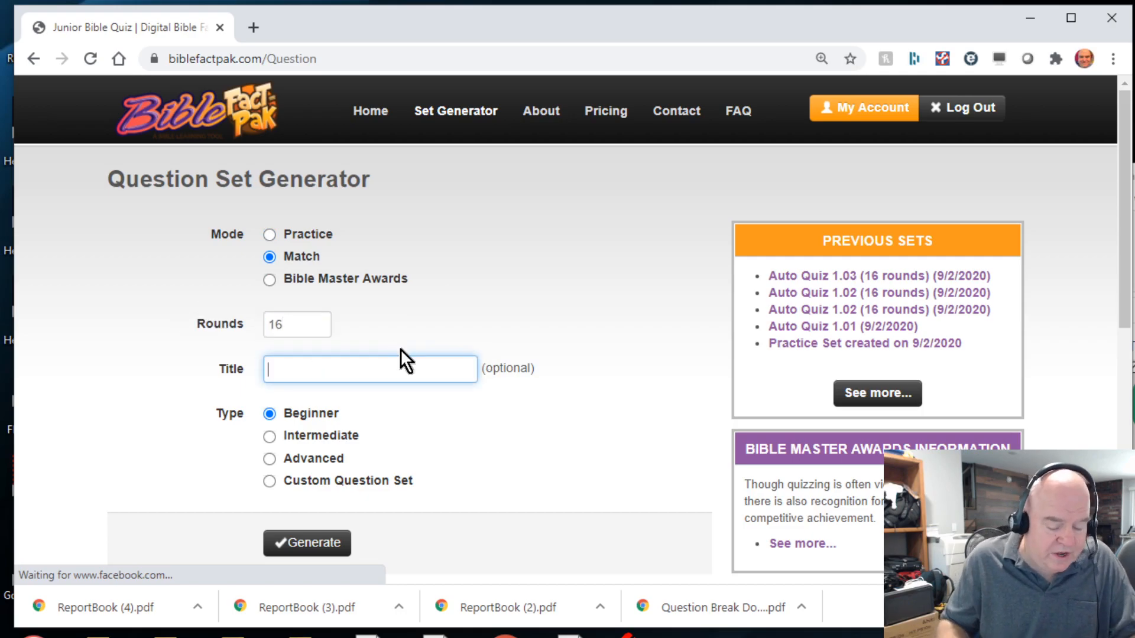
pyautogui.write('Auto ')
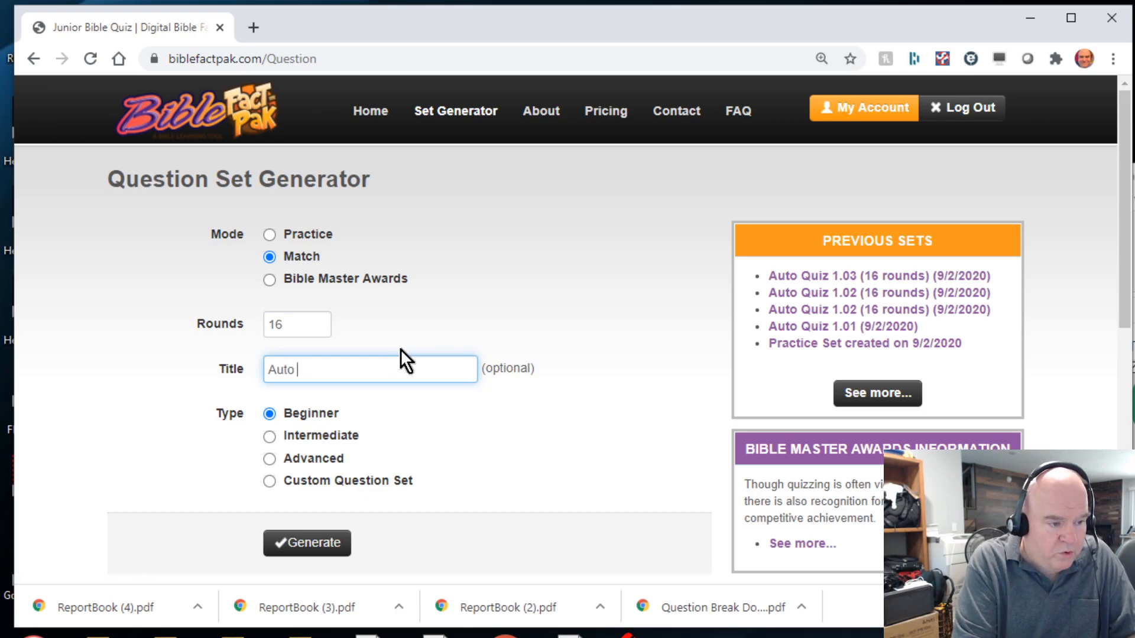
pyautogui.write('Quiz 1.0')
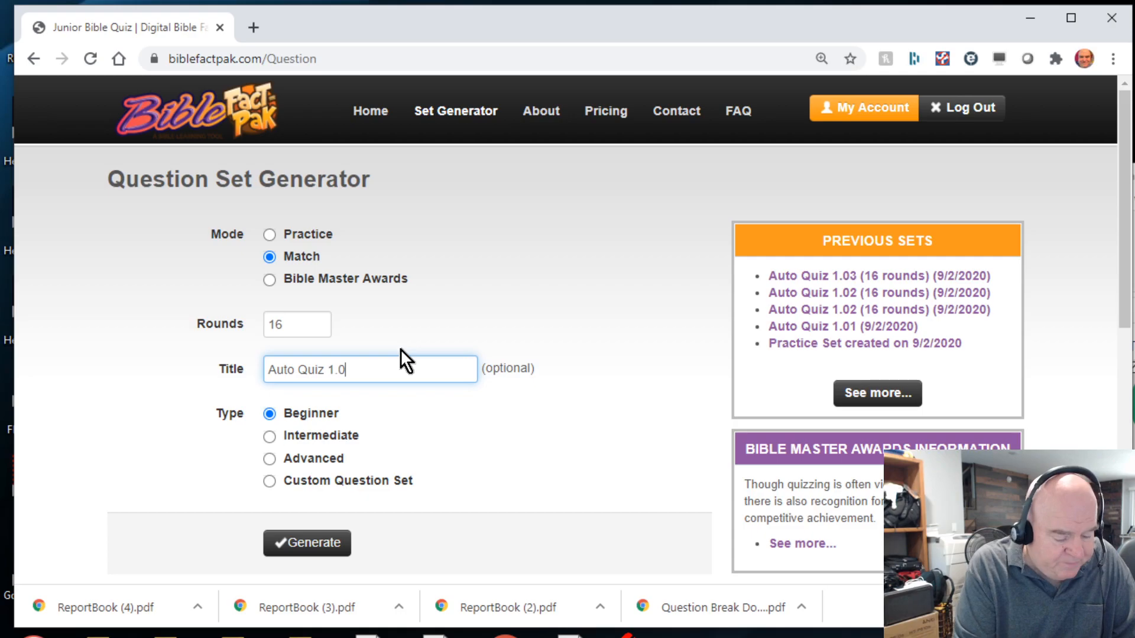
pyautogui.write('4 ')
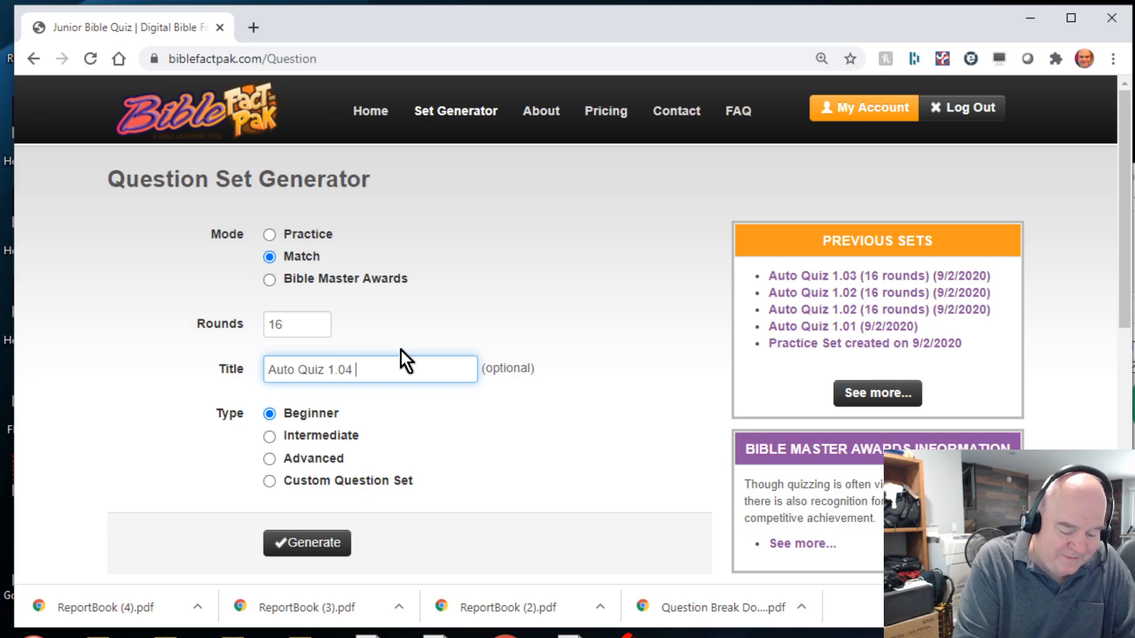
pyautogui.write('(16 round')
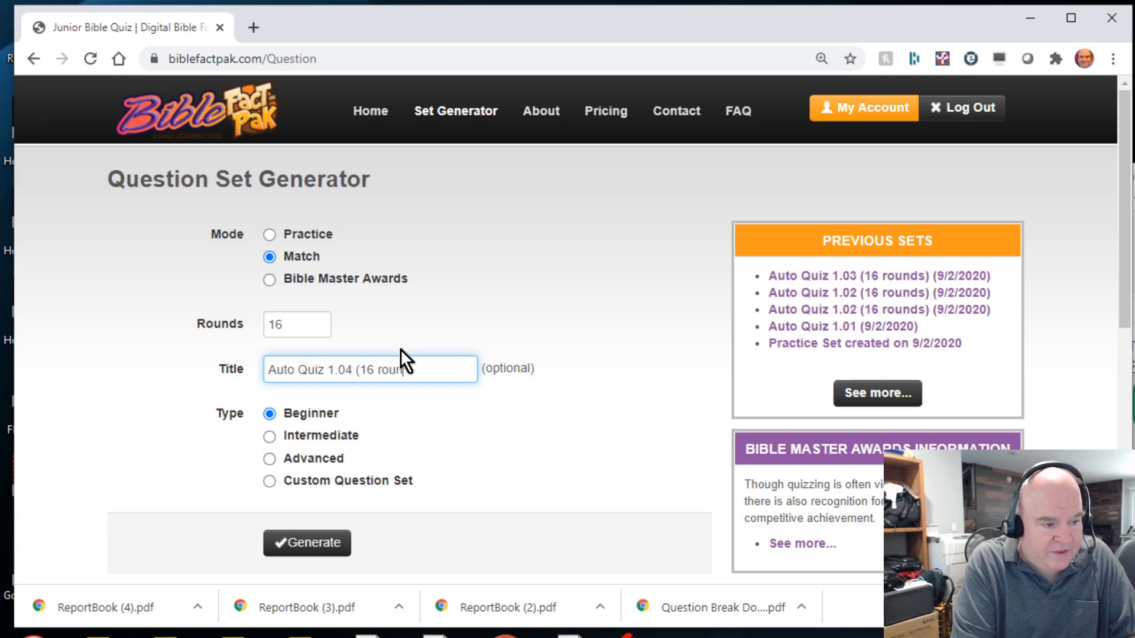
pyautogui.write('s)')
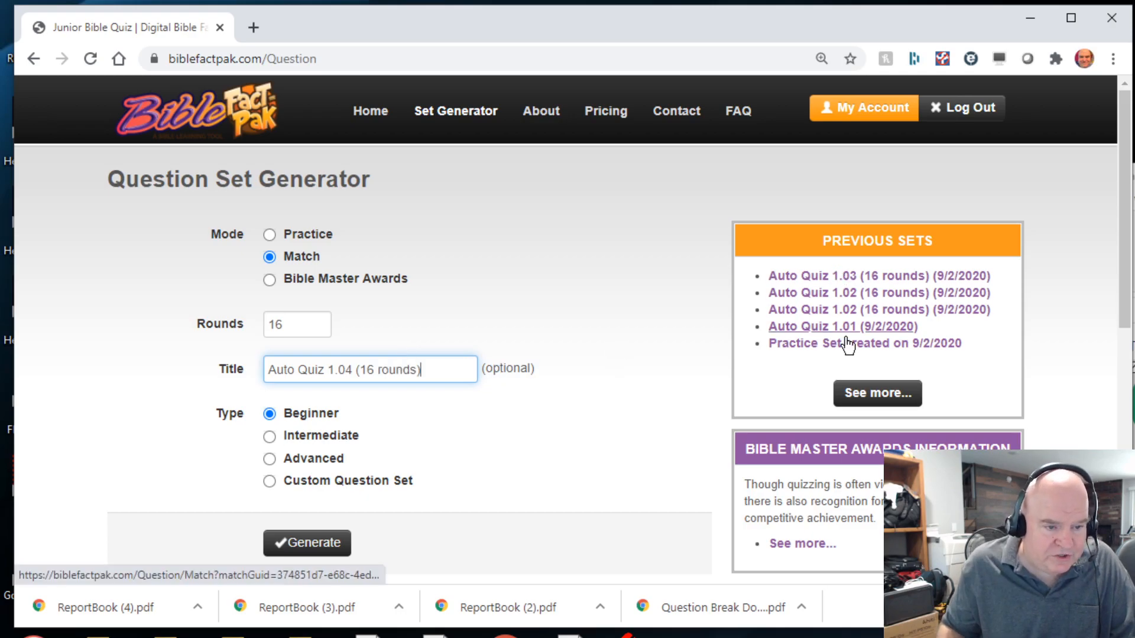
pyautogui.scroll(-1, 441, 435)
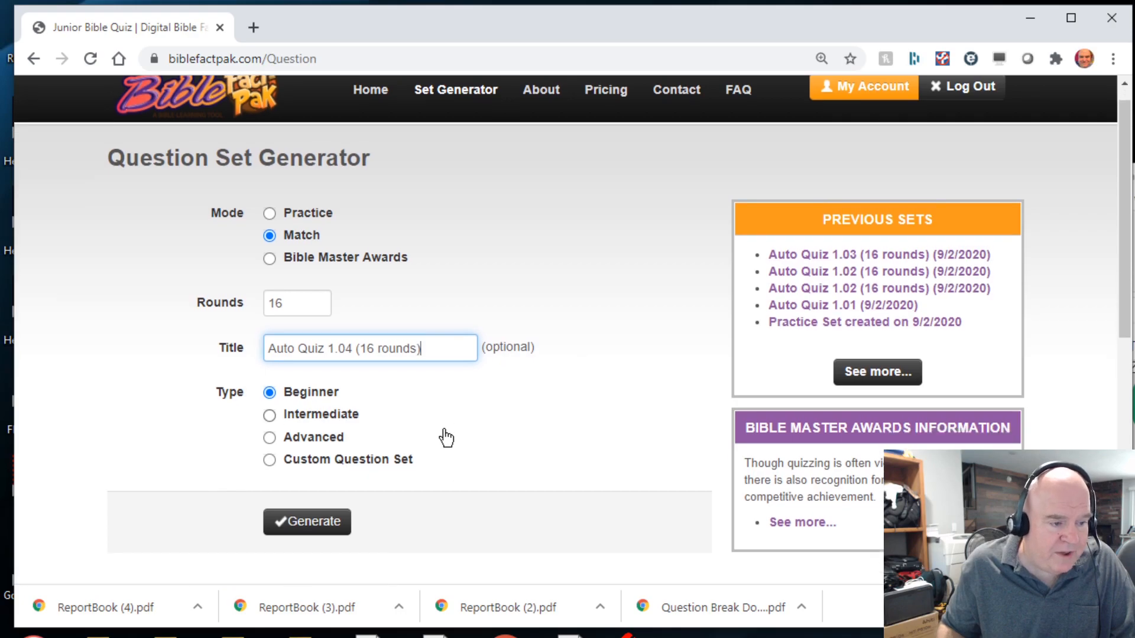
pyautogui.click(342, 395)
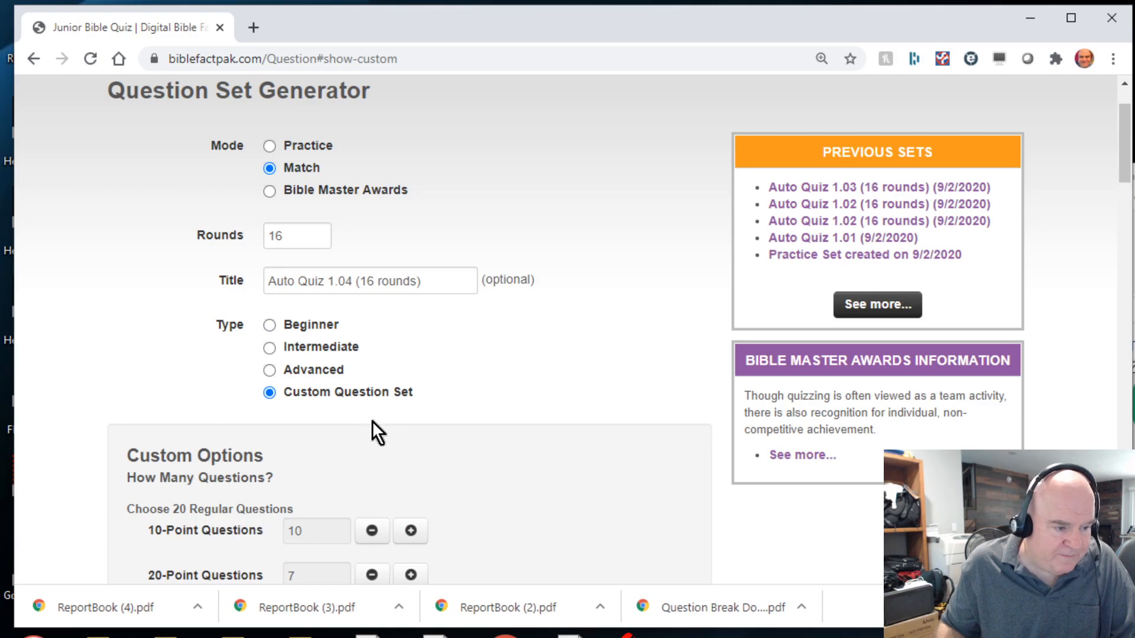
# - Limit the question number ranges to end at 96 for 10-point, 352 for 20-point and 512 for 30-point questions
pyautogui.scroll(-4, 371, 421)
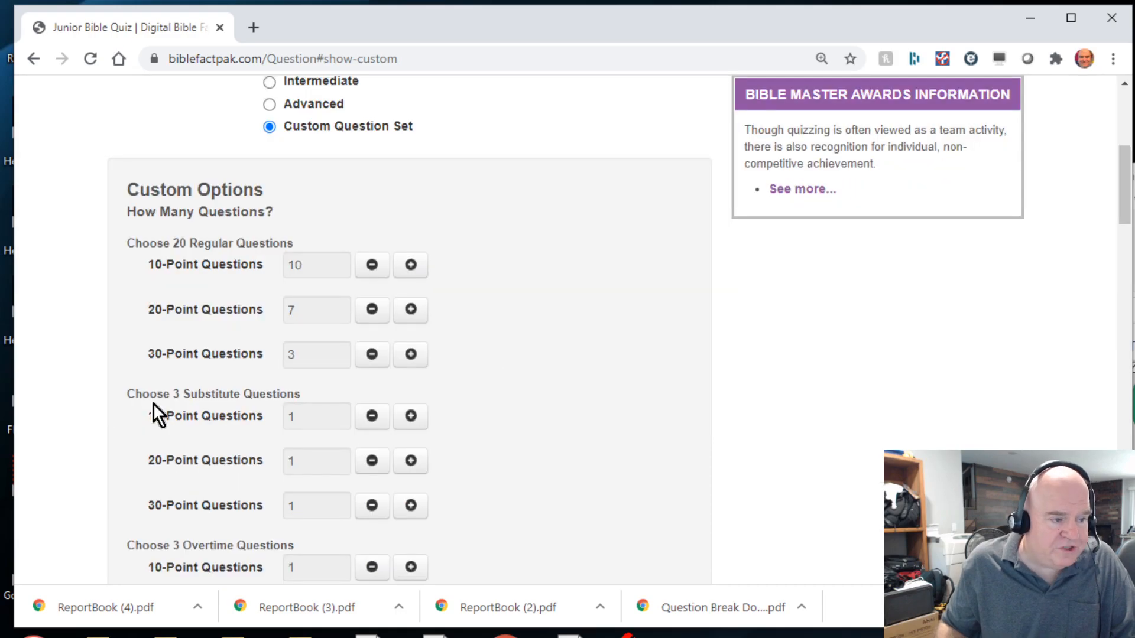
pyautogui.scroll(-1, 549, 406)
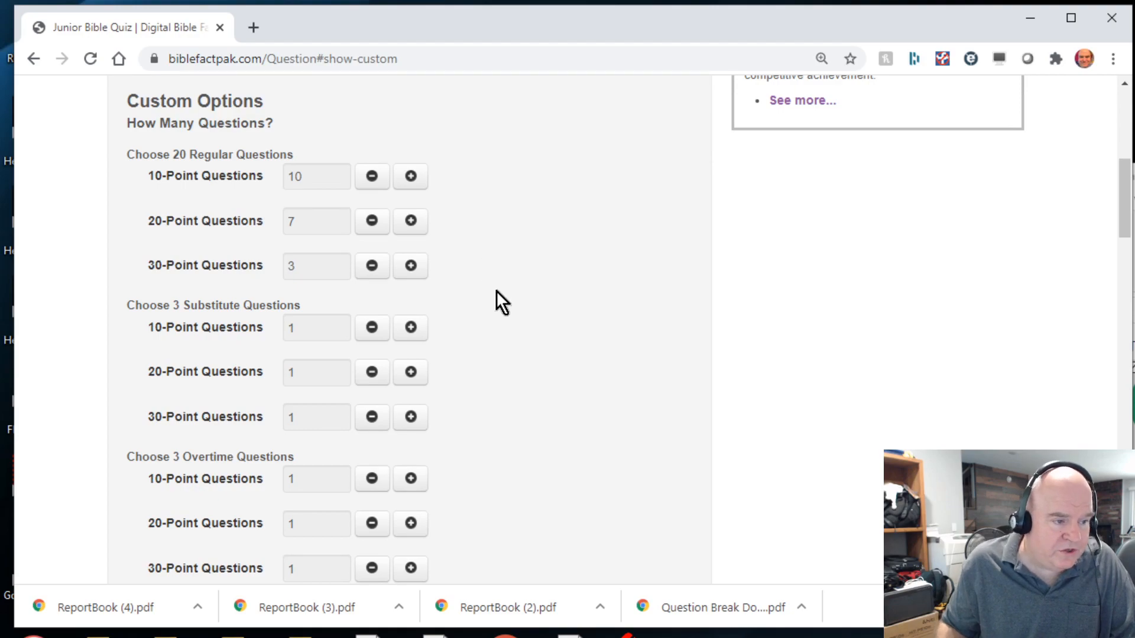
pyautogui.scroll(-3, 497, 292)
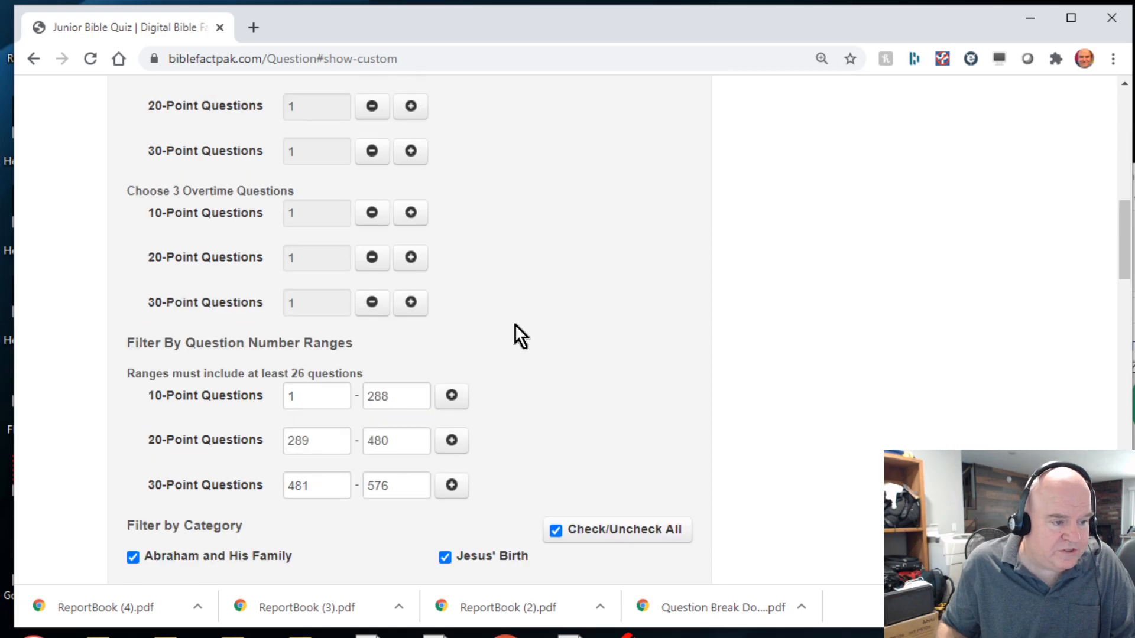
pyautogui.scroll(-1, 515, 325)
pyautogui.doubleClick(409, 307)
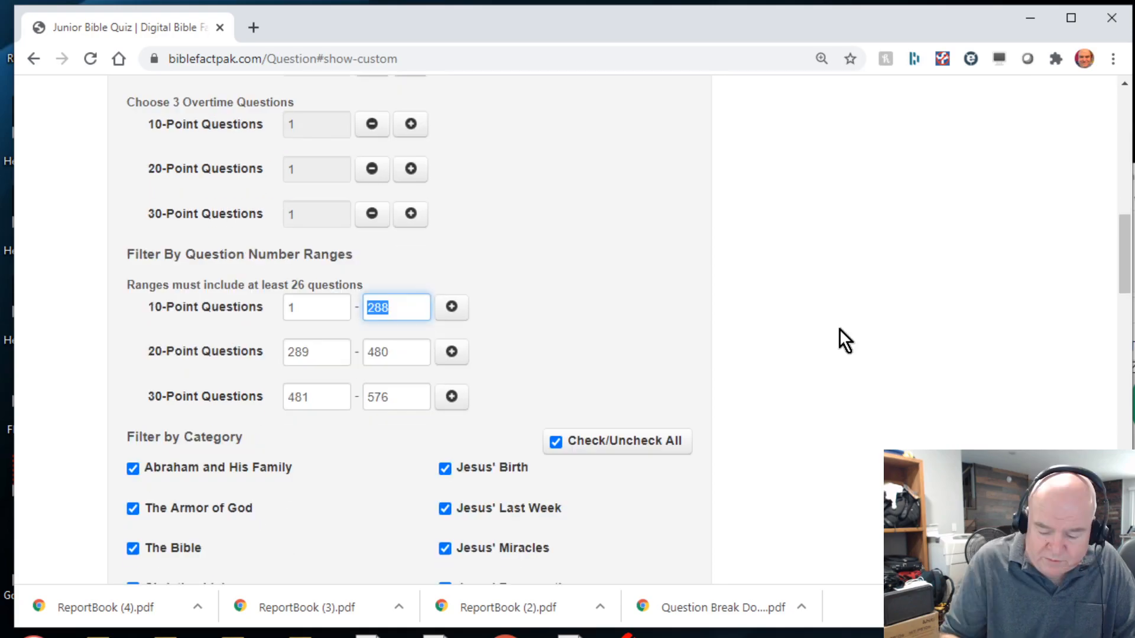
pyautogui.write('96')
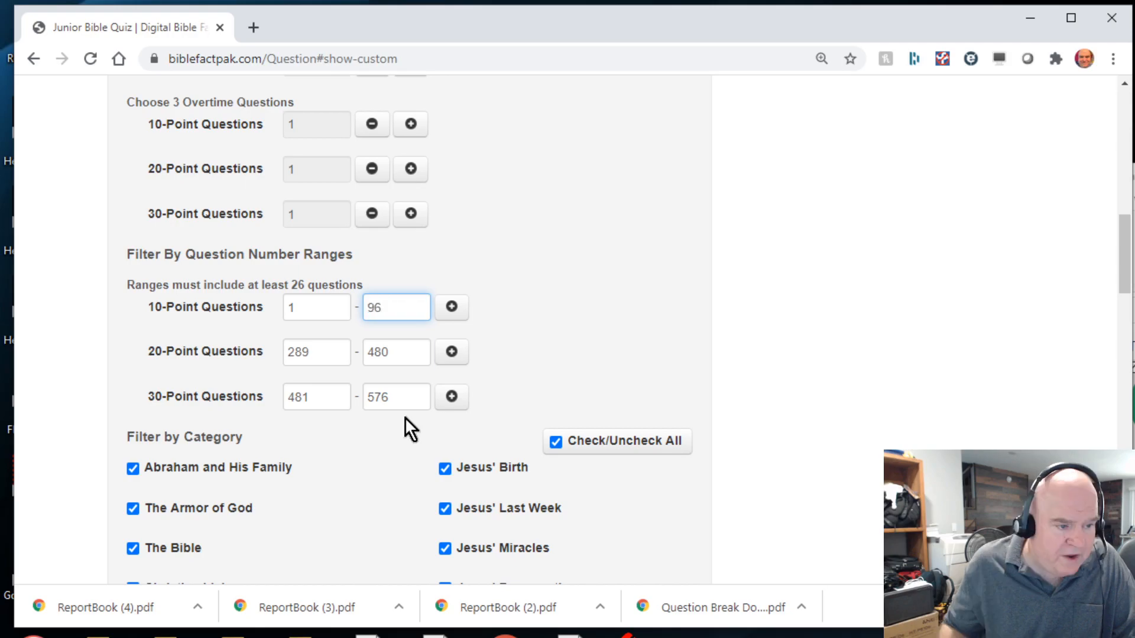
pyautogui.moveTo(400, 353); pyautogui.dragTo(346, 334)
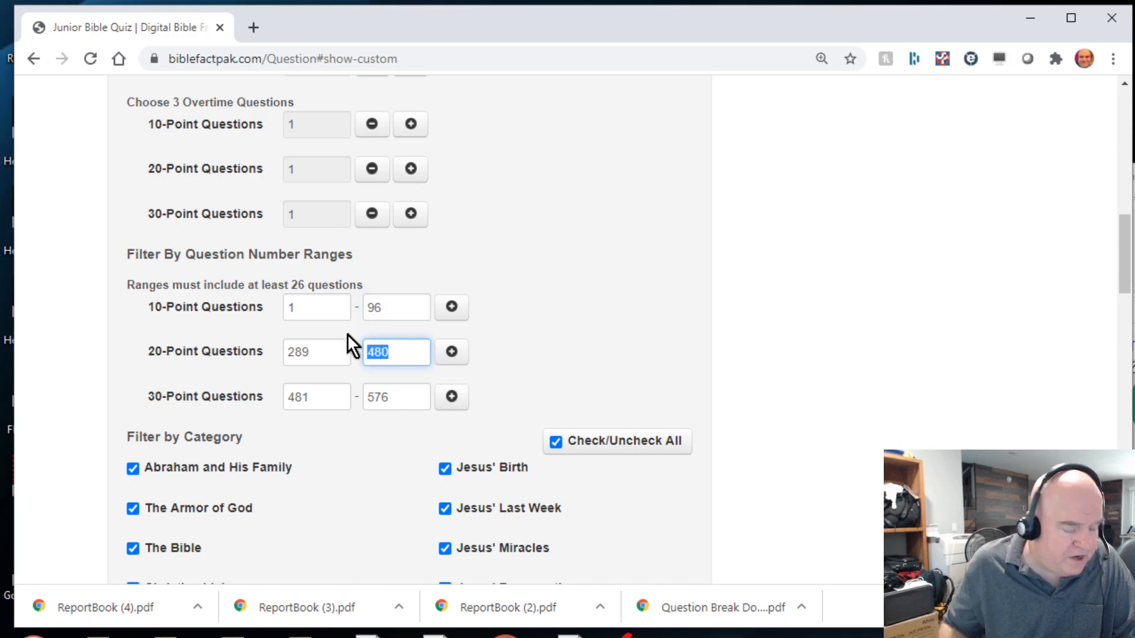
pyautogui.write('352')
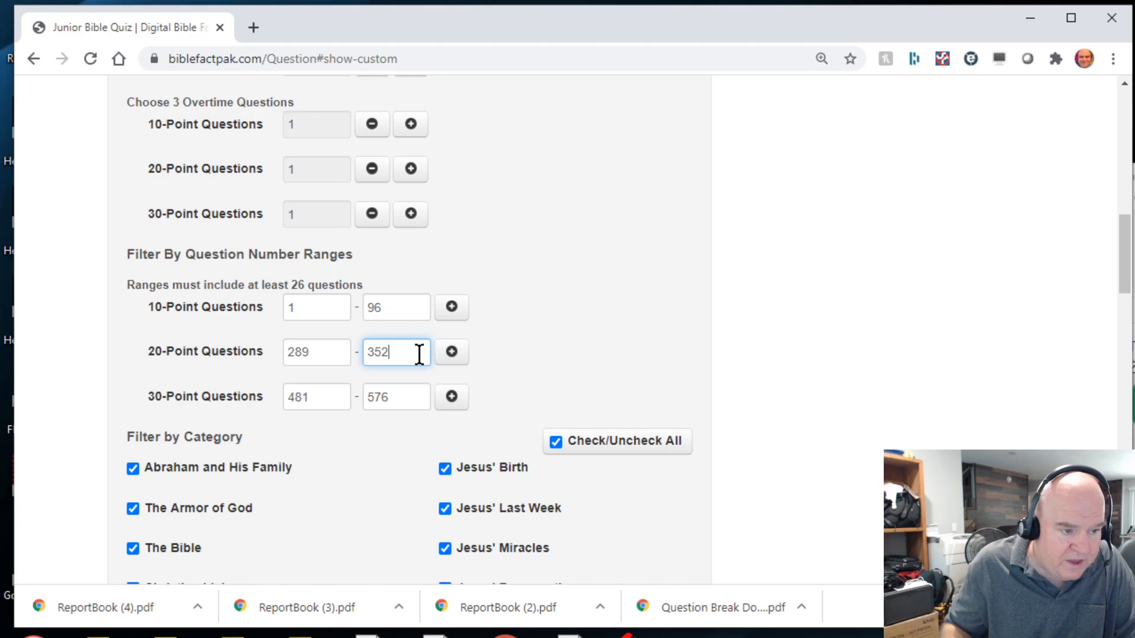
pyautogui.doubleClick(389, 405)
pyautogui.write('512')
# - Enable Use All Questions Before Reuse and generate the question set
pyautogui.scroll(-1, 554, 331)
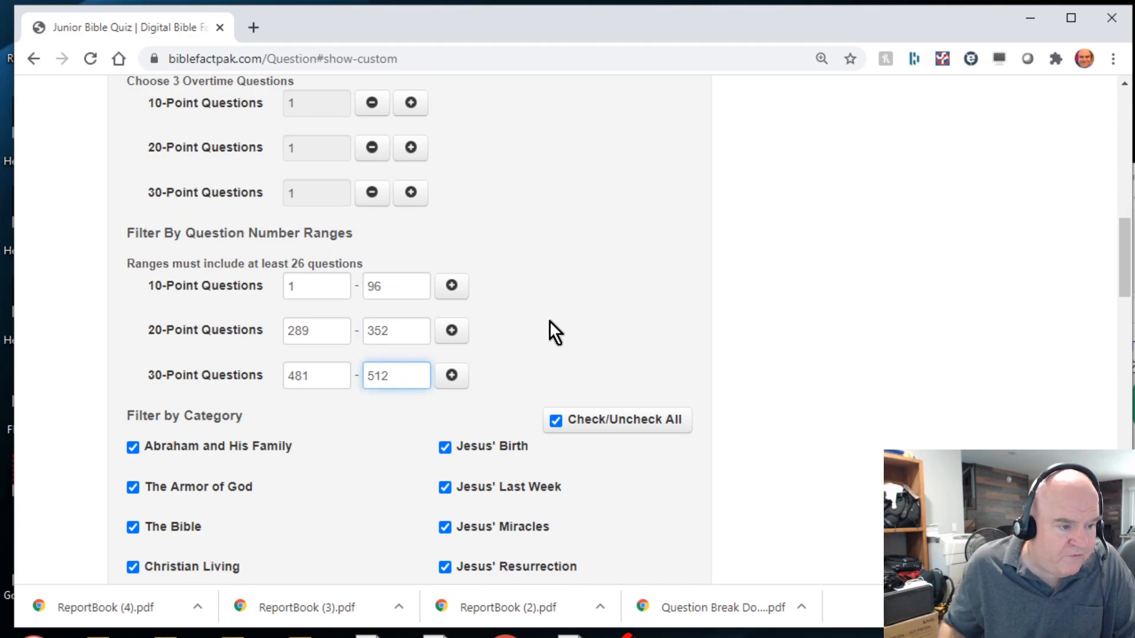
pyautogui.scroll(-10, 553, 319)
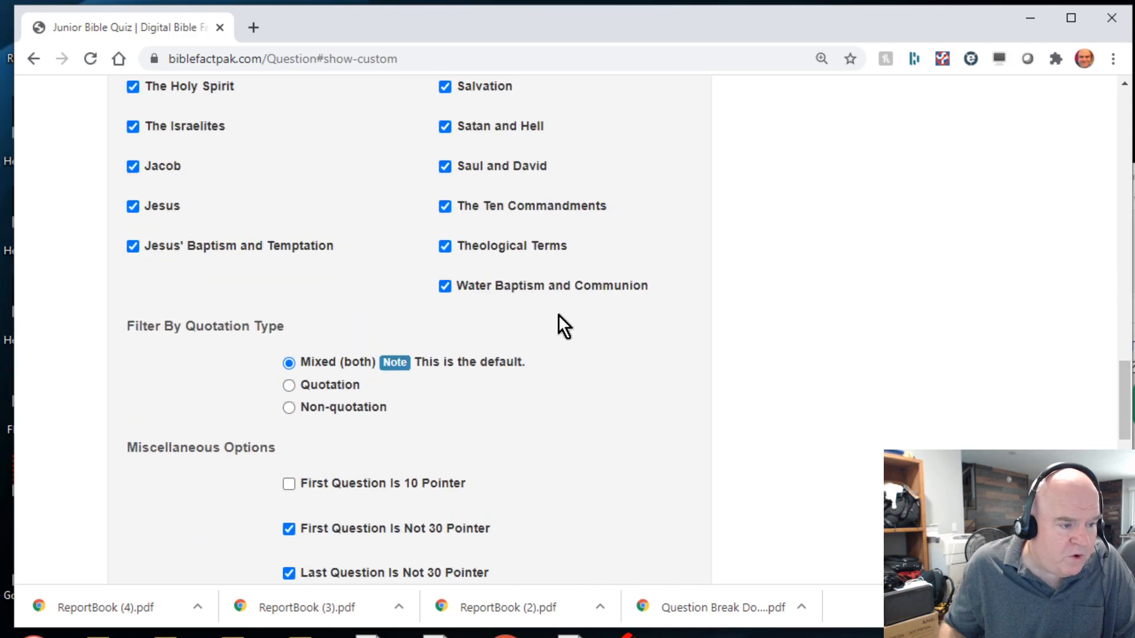
pyautogui.scroll(-6, 304, 384)
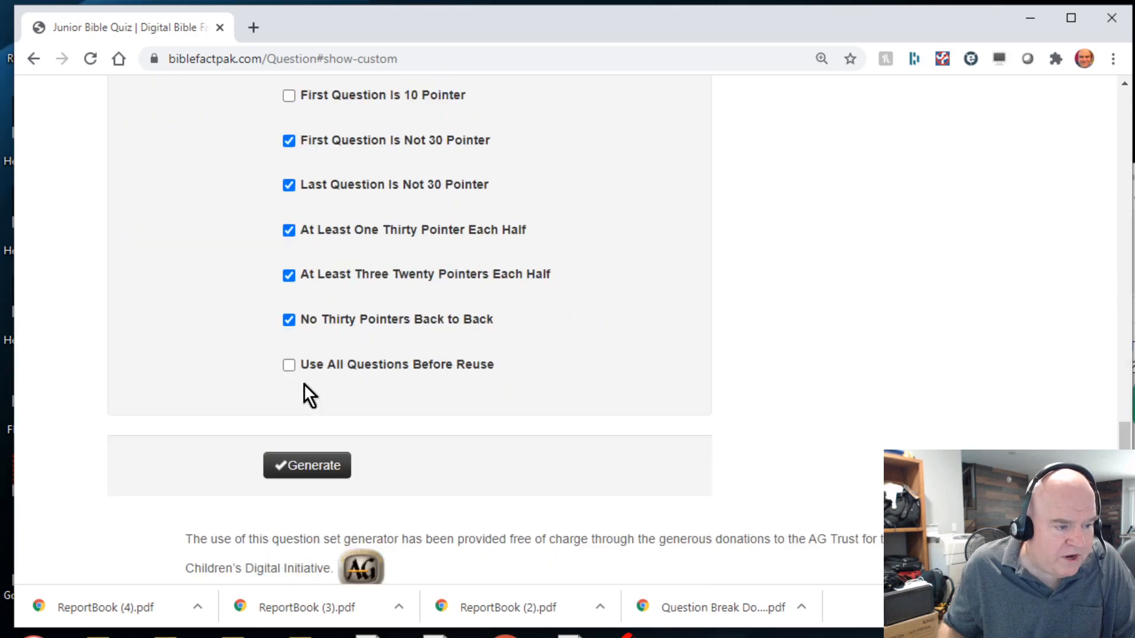
pyautogui.click(417, 364)
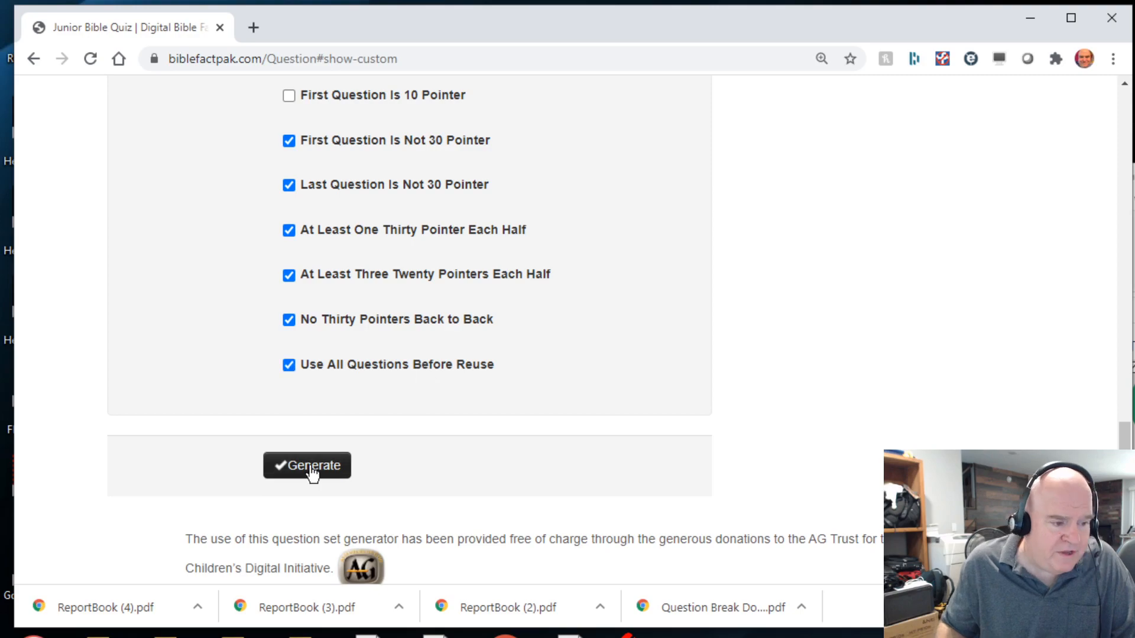
pyautogui.click(312, 471)
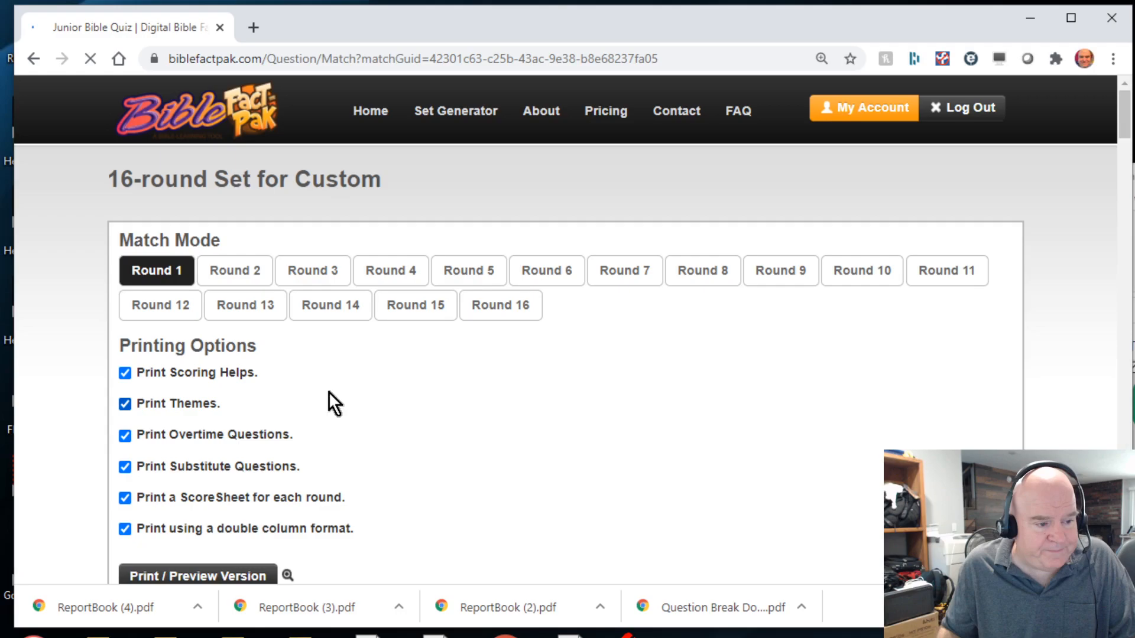
# - Turn off the printing options for scoring helps, overtime questions, substitute questions, score sheets and double column format
pyautogui.scroll(-1, 328, 391)
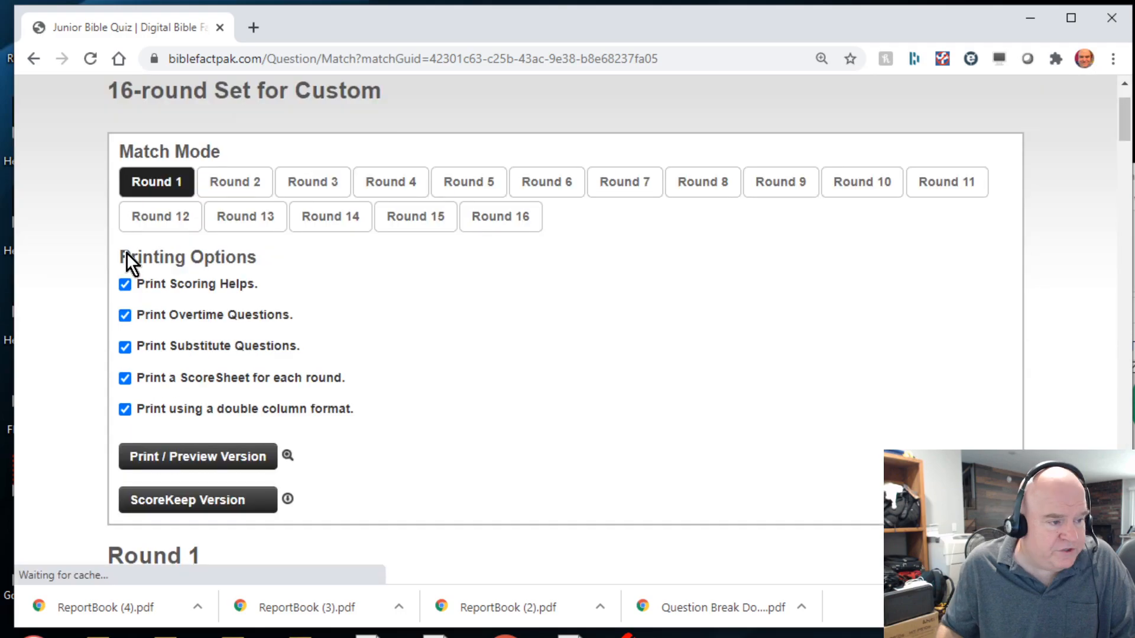
pyautogui.click(126, 285)
pyautogui.click(125, 316)
pyautogui.click(125, 347)
pyautogui.click(125, 379)
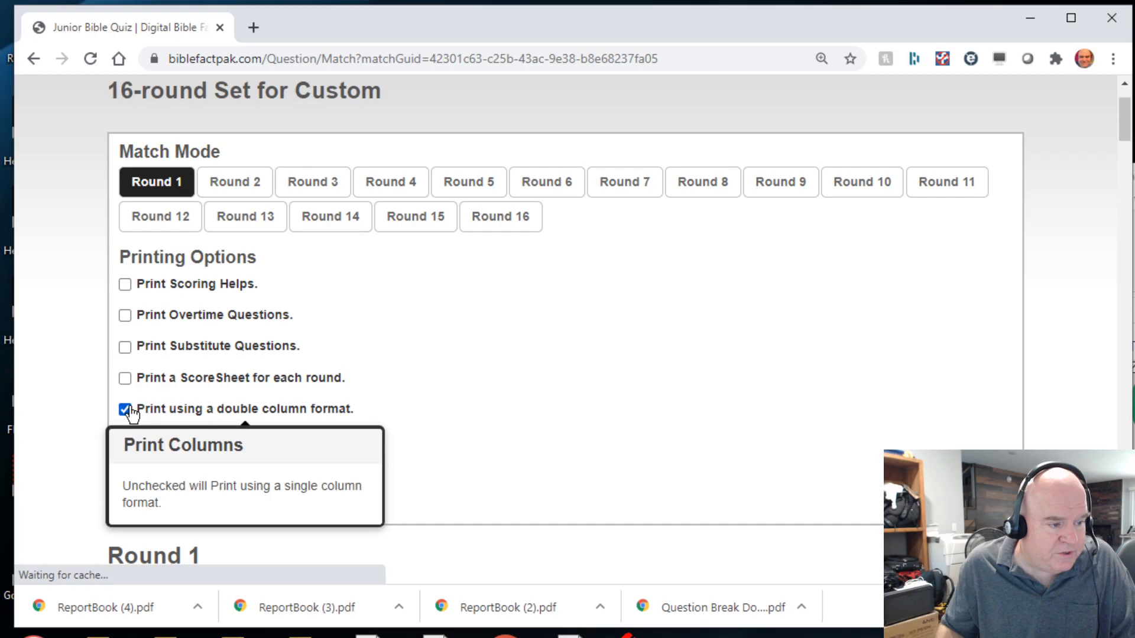
pyautogui.click(125, 410)
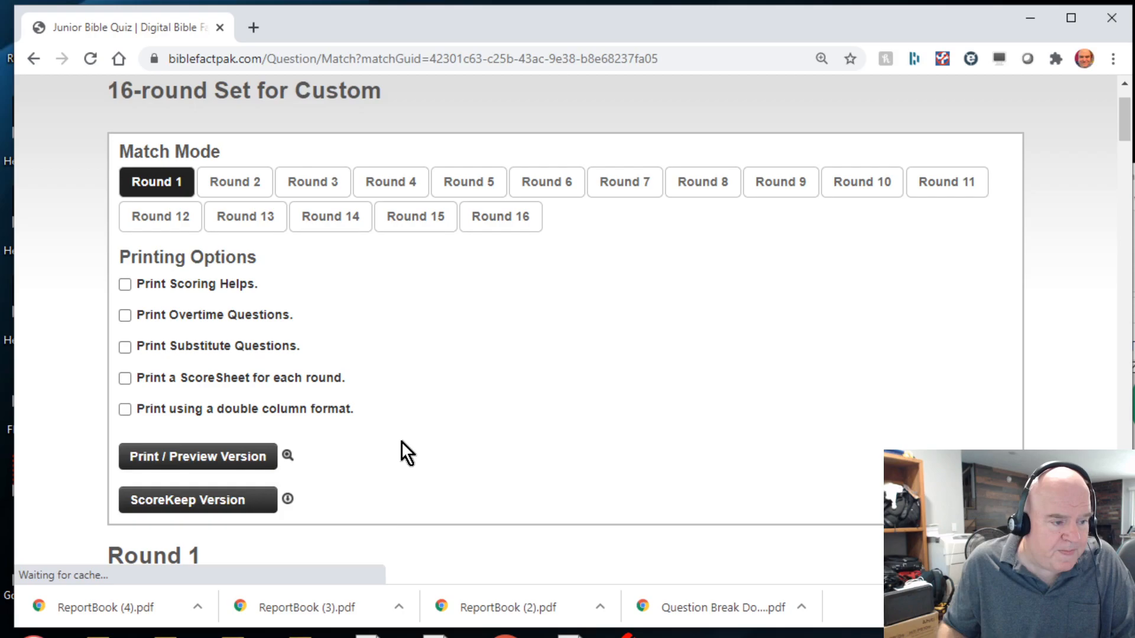
# - Open the print preview of the match and export it as an Acrobat (PDF) file
pyautogui.press('Tab')
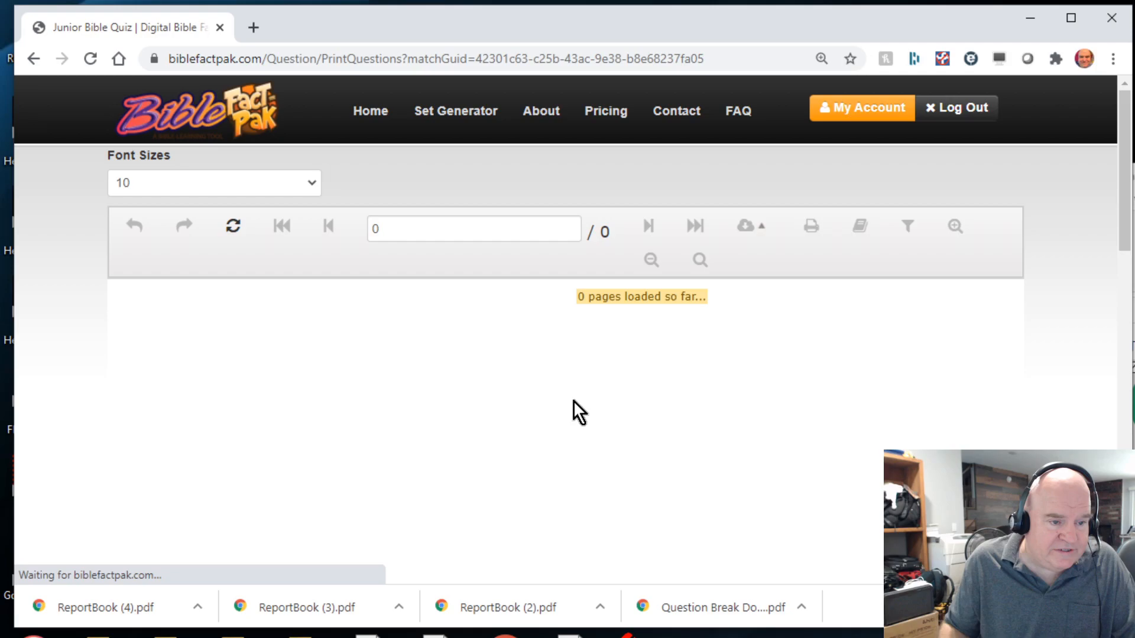
pyautogui.click(756, 232)
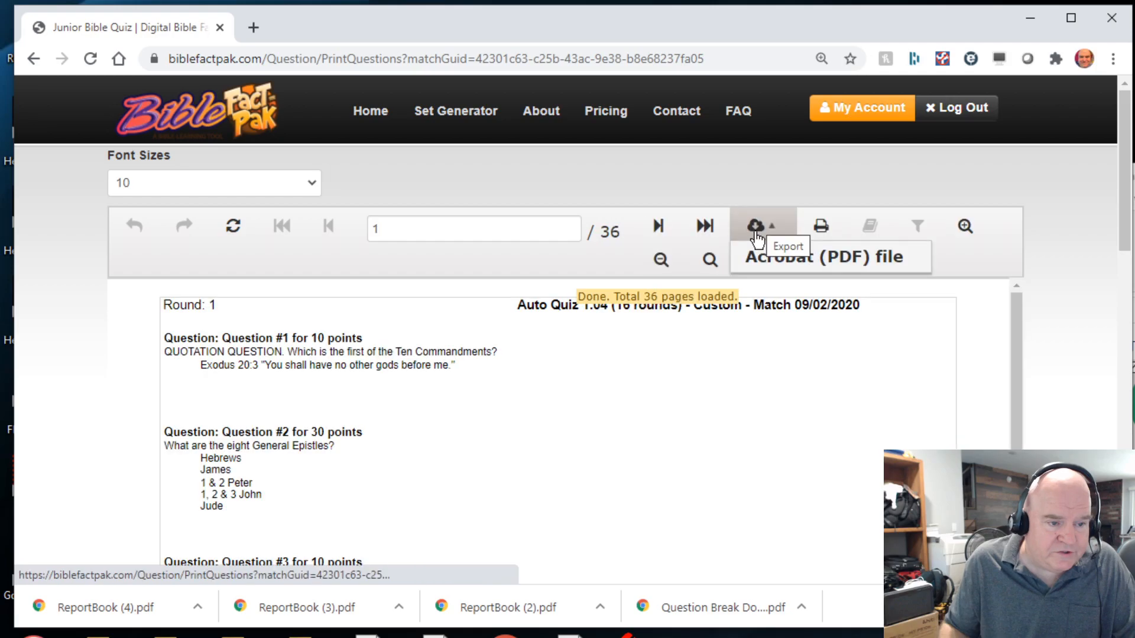
pyautogui.click(763, 258)
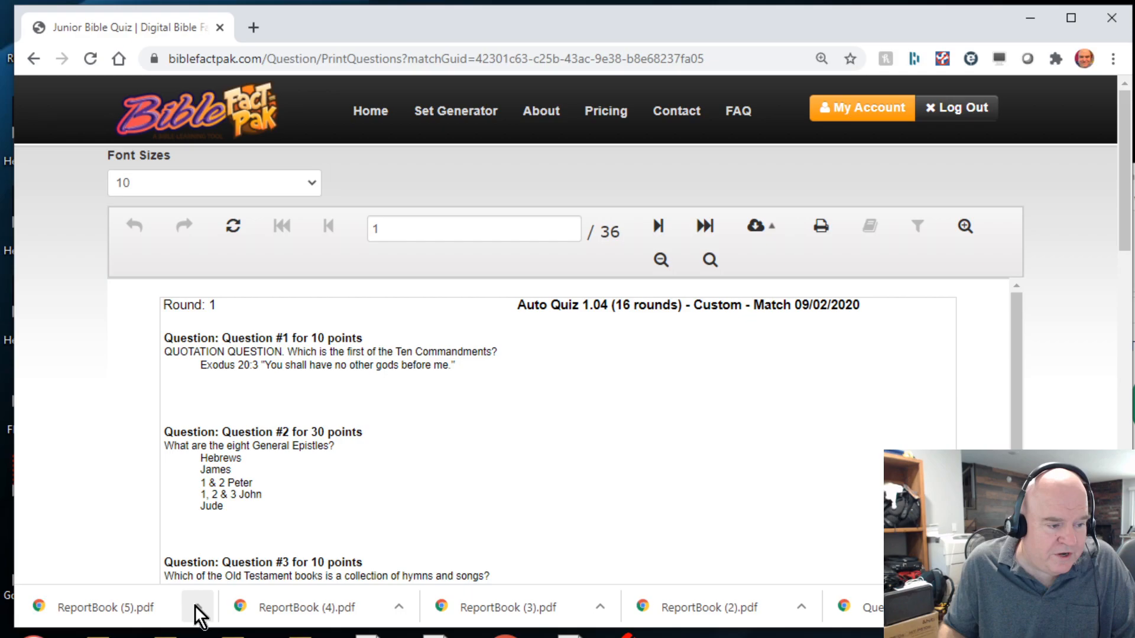
# - Show the downloaded ReportBook (5).pdf in its folder and move the File Explorer window fully into view
pyautogui.click(195, 605)
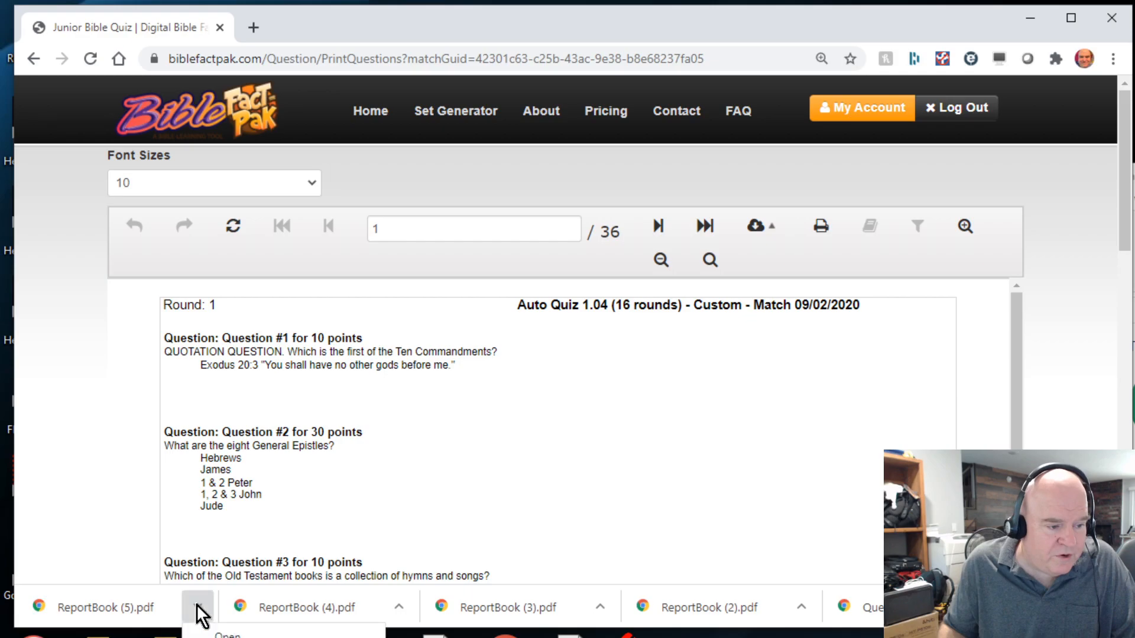
pyautogui.click(242, 637)
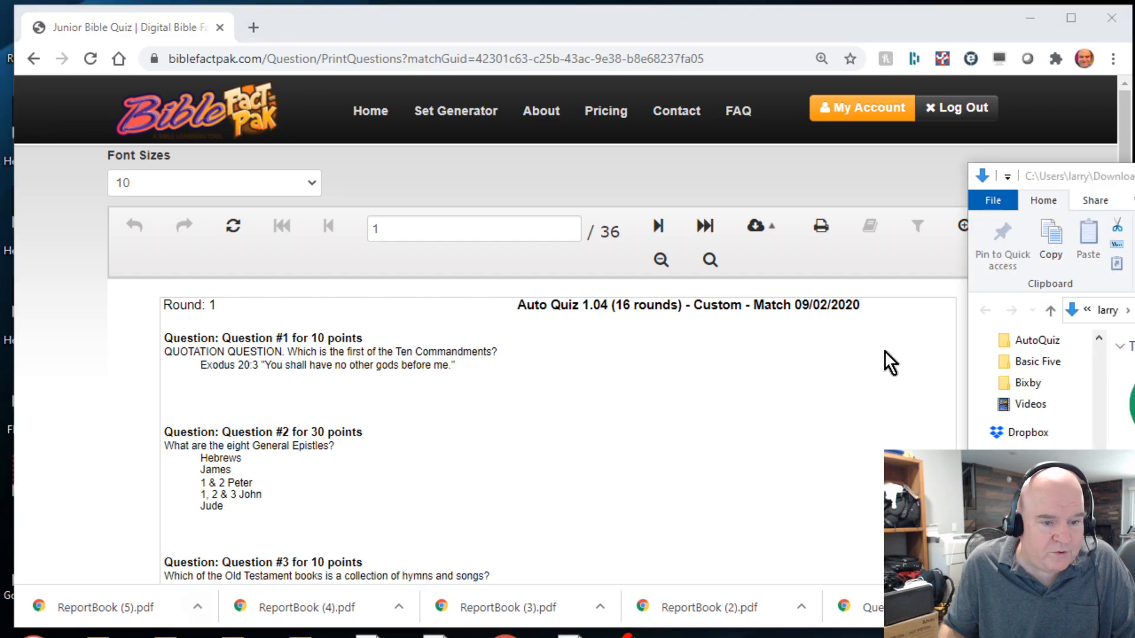
pyautogui.moveTo(1130, 175); pyautogui.dragTo(684, 68)
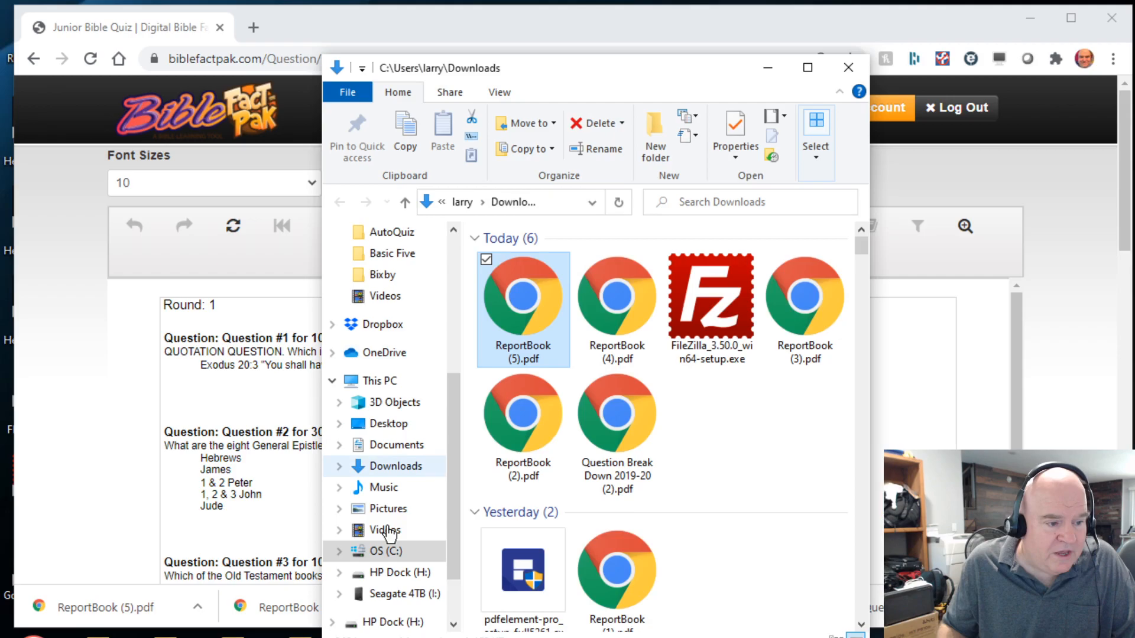
# - Open ReportBook (5).pdf from the Downloads folder with Google Chrome
pyautogui.rightClick(515, 297)
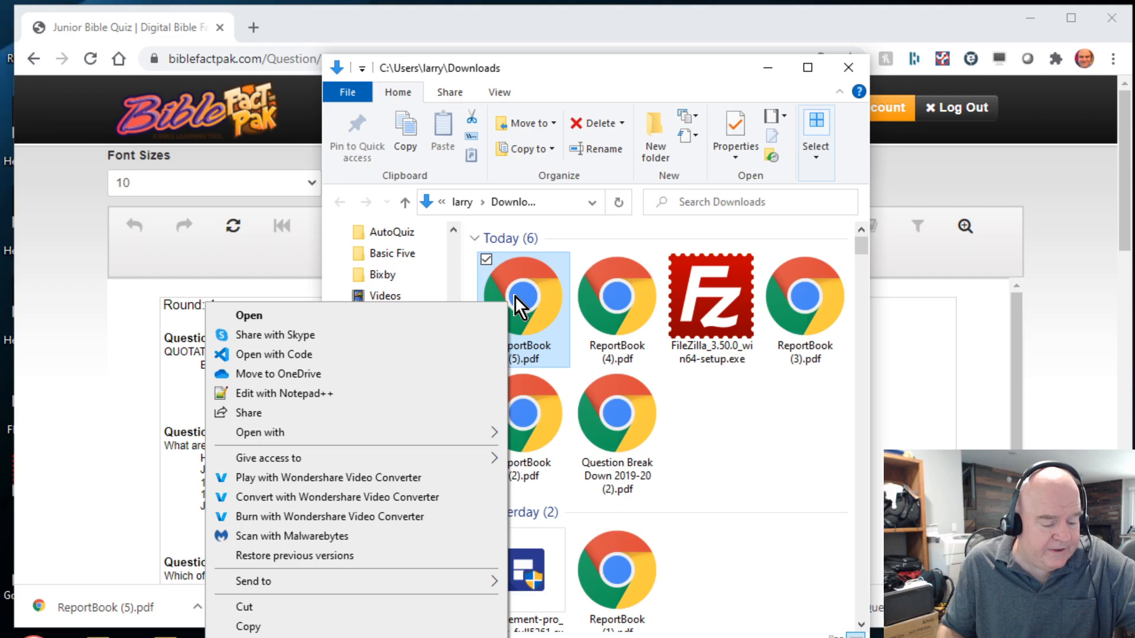
pyautogui.click(381, 426)
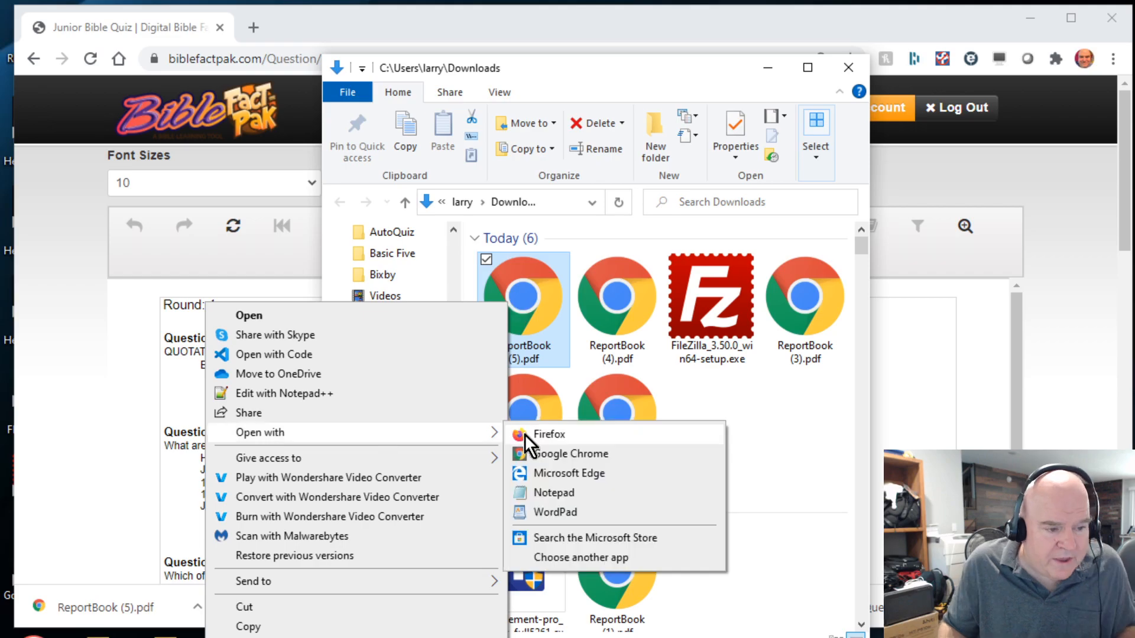
pyautogui.click(559, 455)
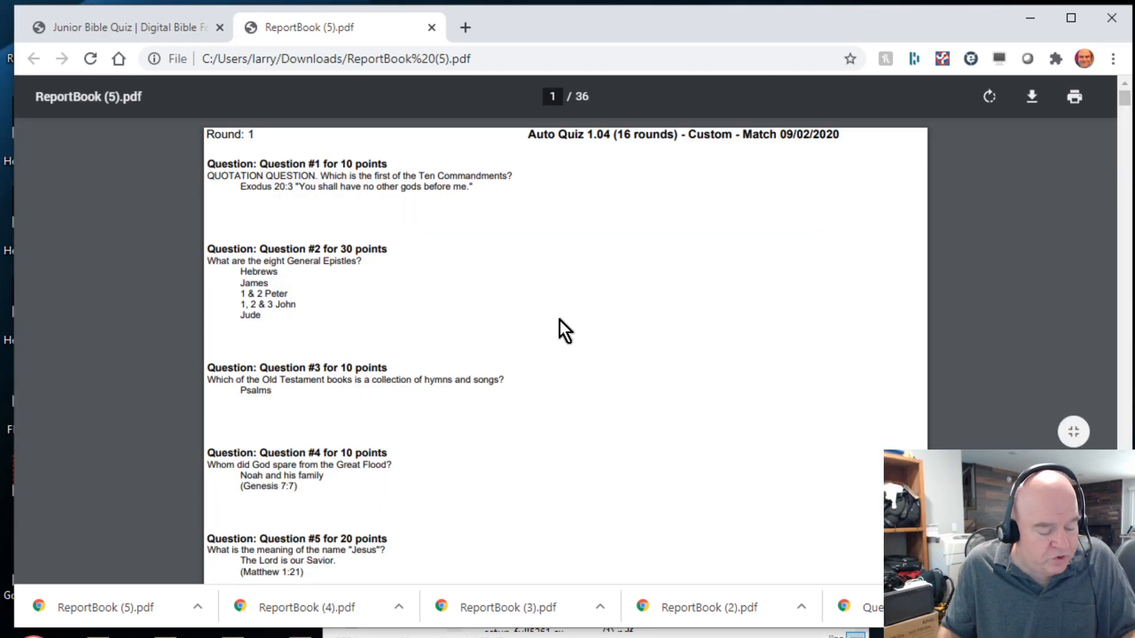
# - Copy all the text of ReportBook (5).pdf and replace the entire contents of JBQ.txt in Notepad with it
pyautogui.hotkey('ctrl', 'a')
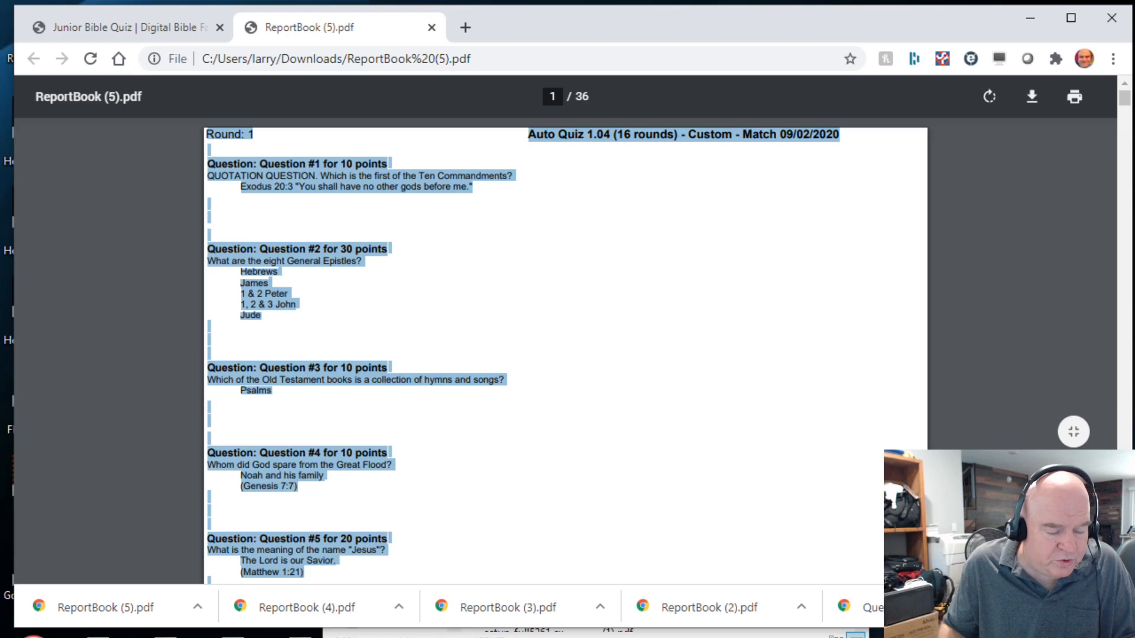
pyautogui.hotkey('alt', 'Tab')
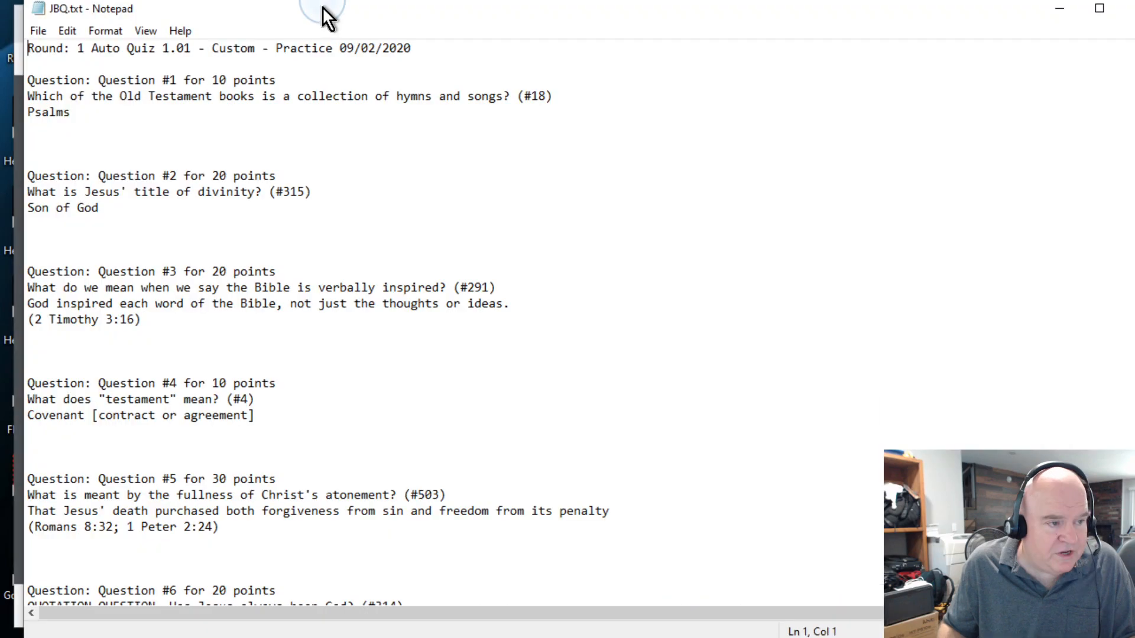
pyautogui.doubleClick(322, 6)
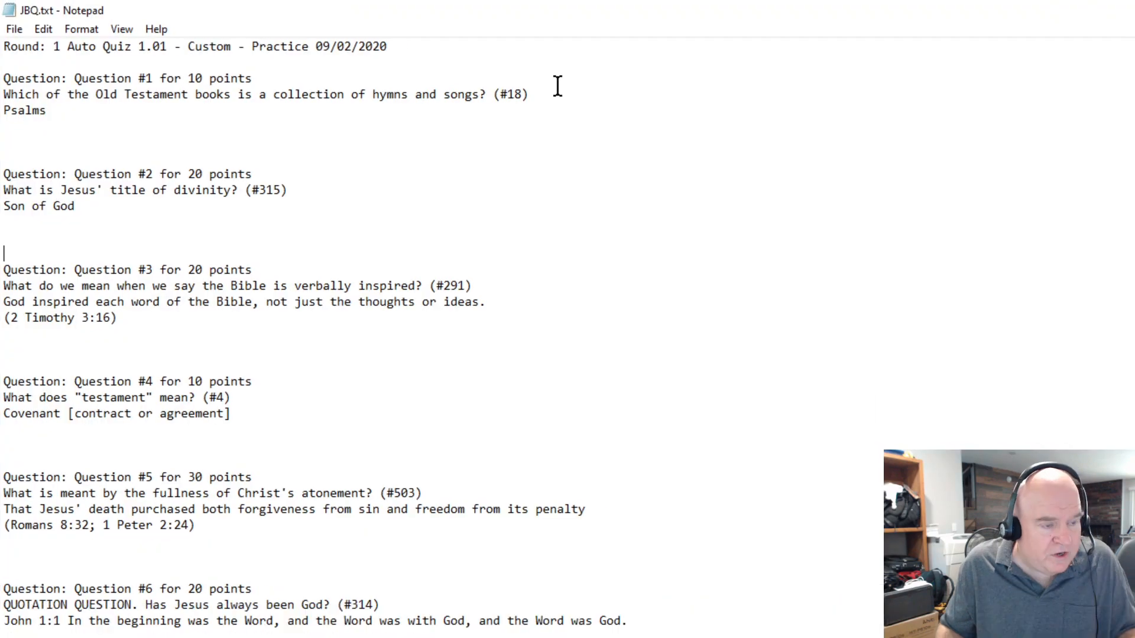
pyautogui.hotkey('ctrl', 'a')
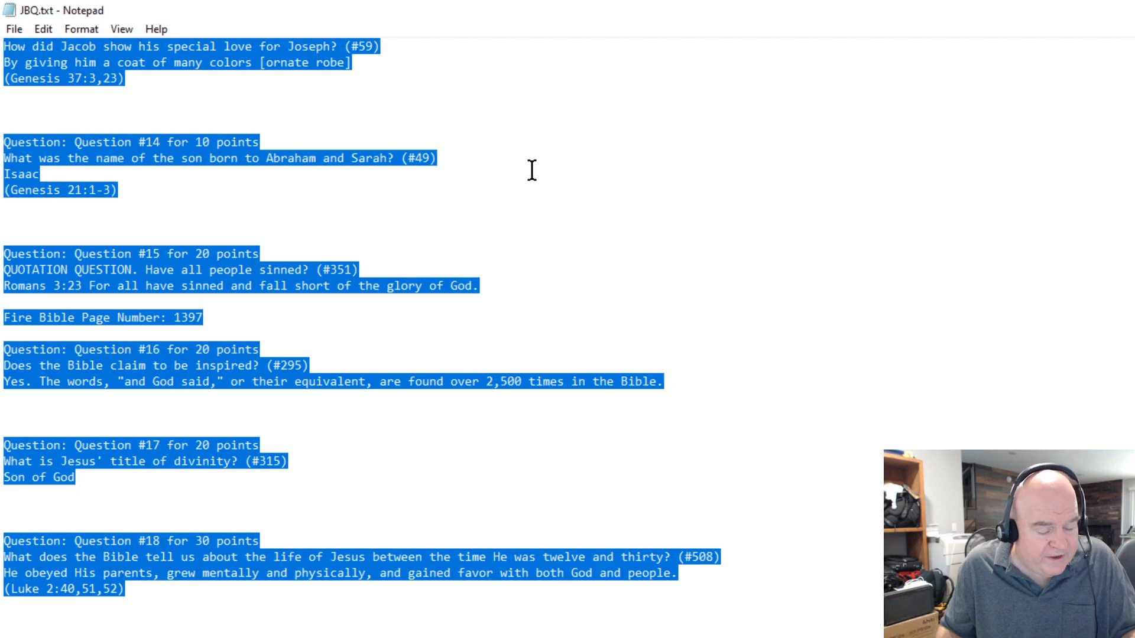
pyautogui.press('Delete')
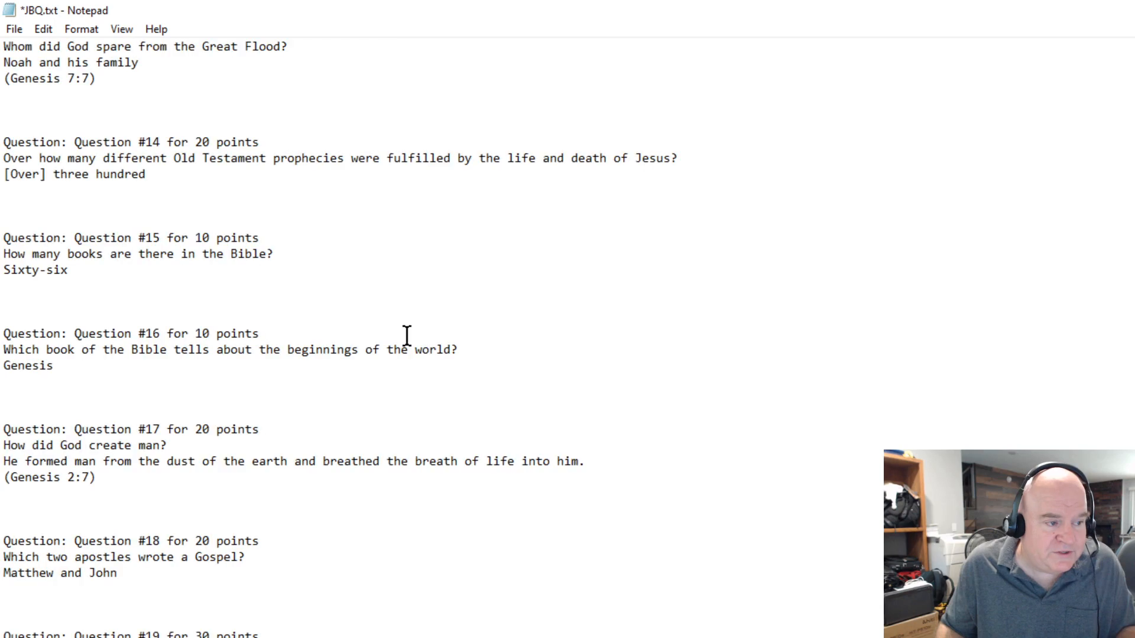
# - Look through the pasted quiz rounds in JBQ.txt and save the file
pyautogui.scroll(13, 406, 336)
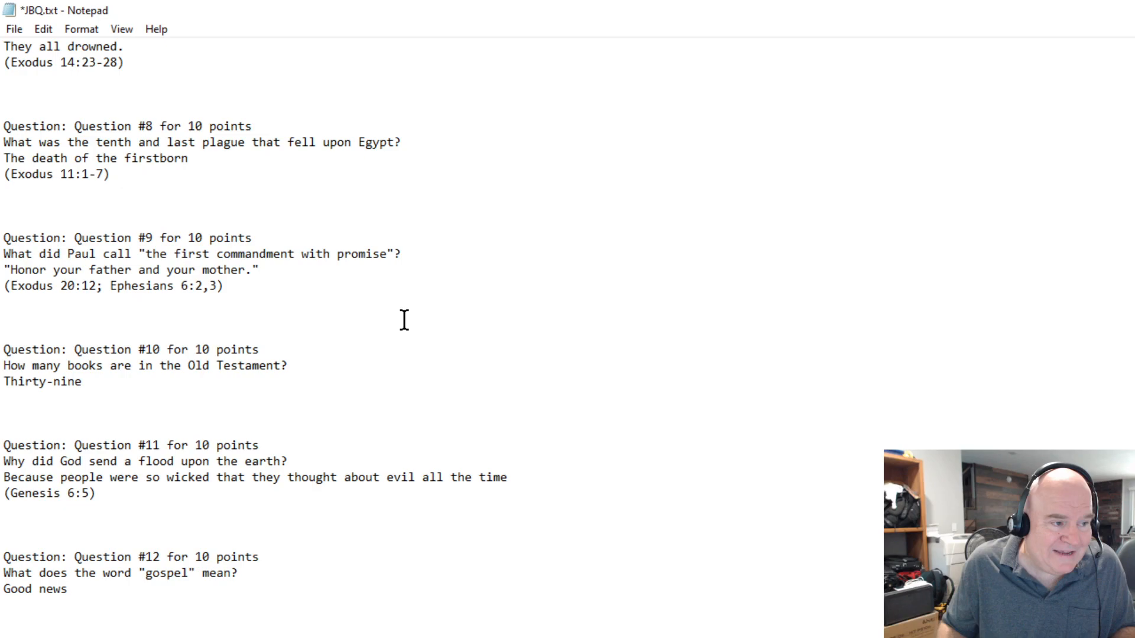
pyautogui.scroll(-19, 405, 319)
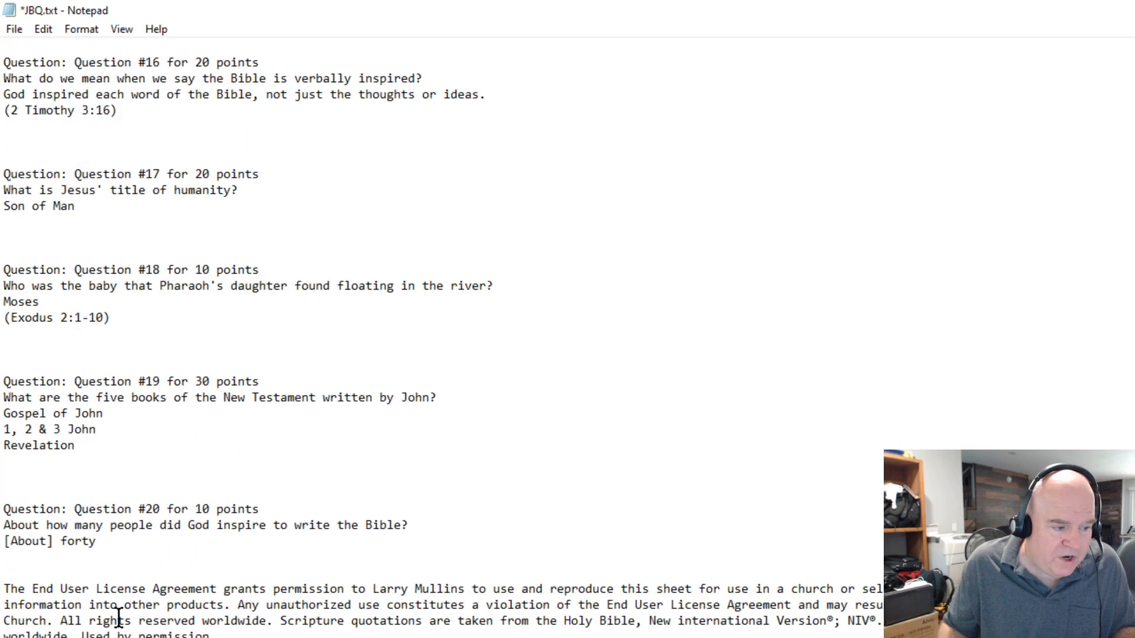
pyautogui.scroll(6, 154, 579)
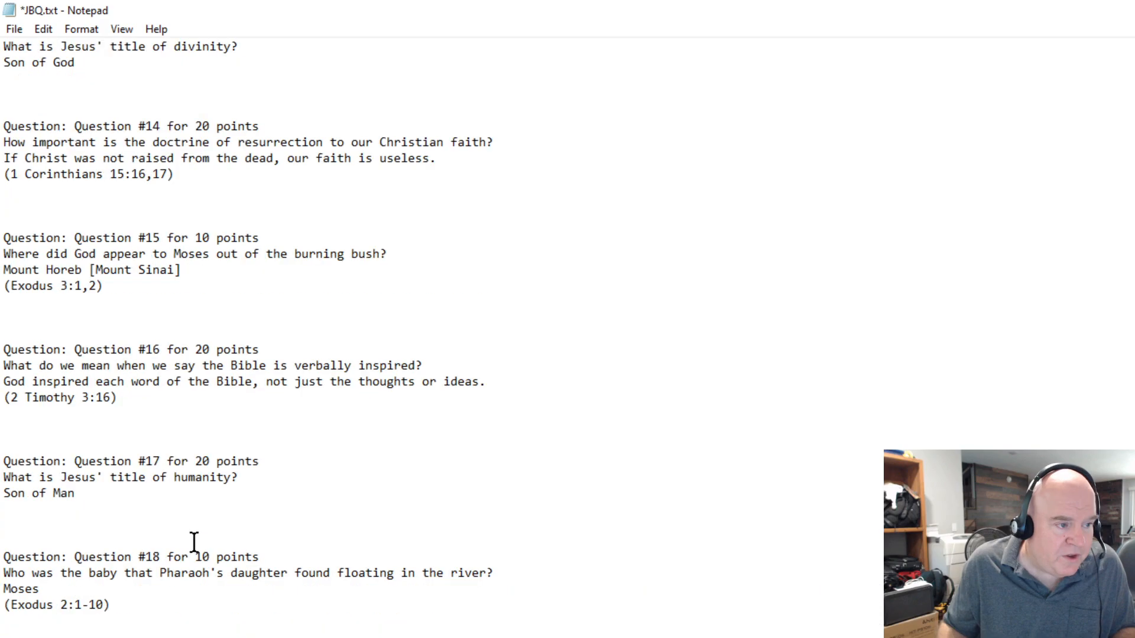
pyautogui.scroll(15, 195, 532)
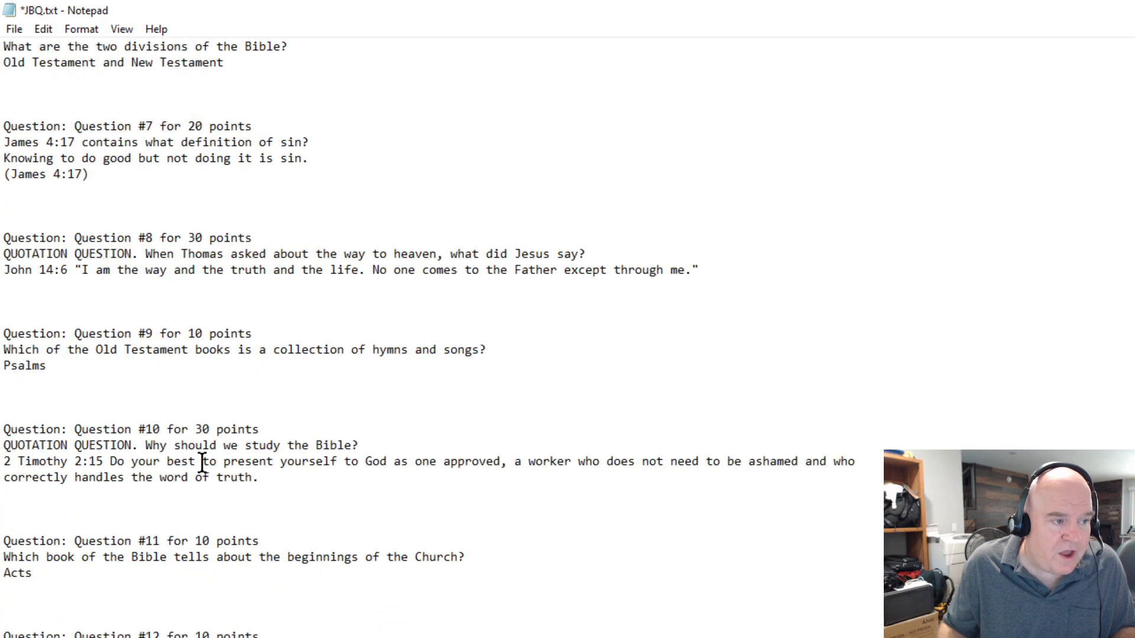
pyautogui.scroll(4, 202, 462)
pyautogui.click(14, 29)
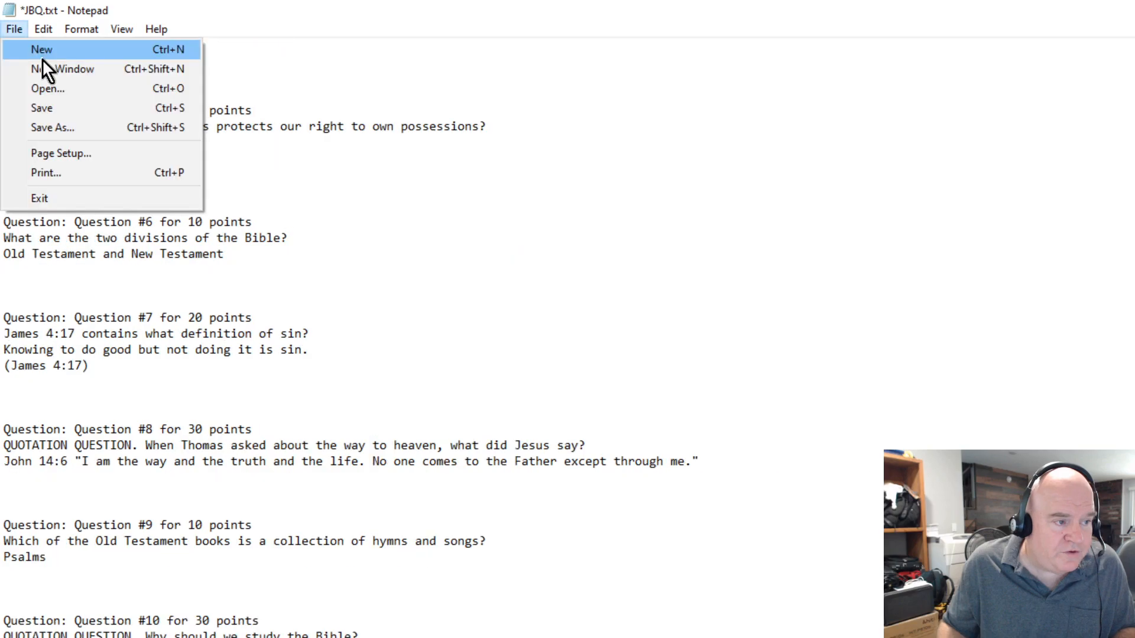
pyautogui.click(58, 110)
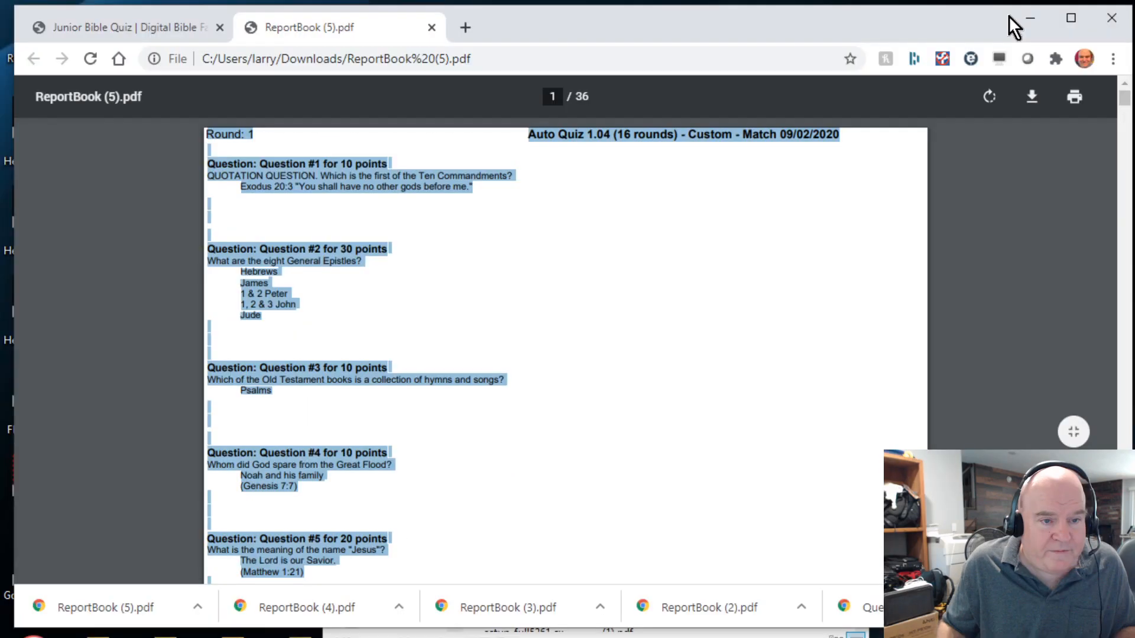
# - Switch to AutoQuiz, dismiss the remote question file format notice and load the questions from JBQ.txt on the Desktop
pyautogui.click(1008, 15)
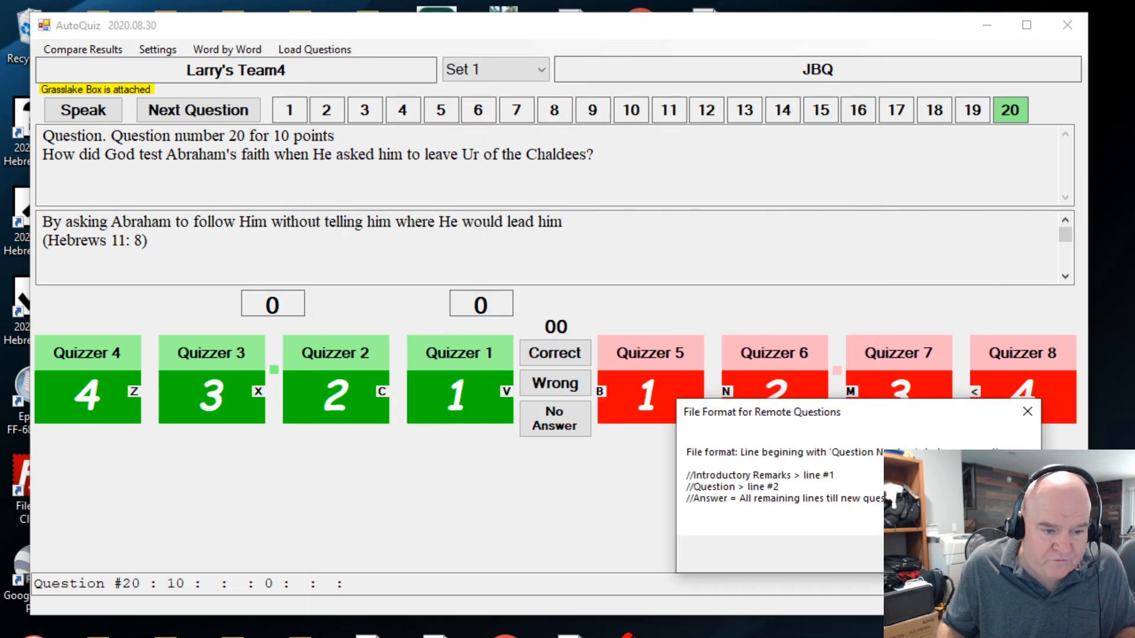
pyautogui.click(997, 554)
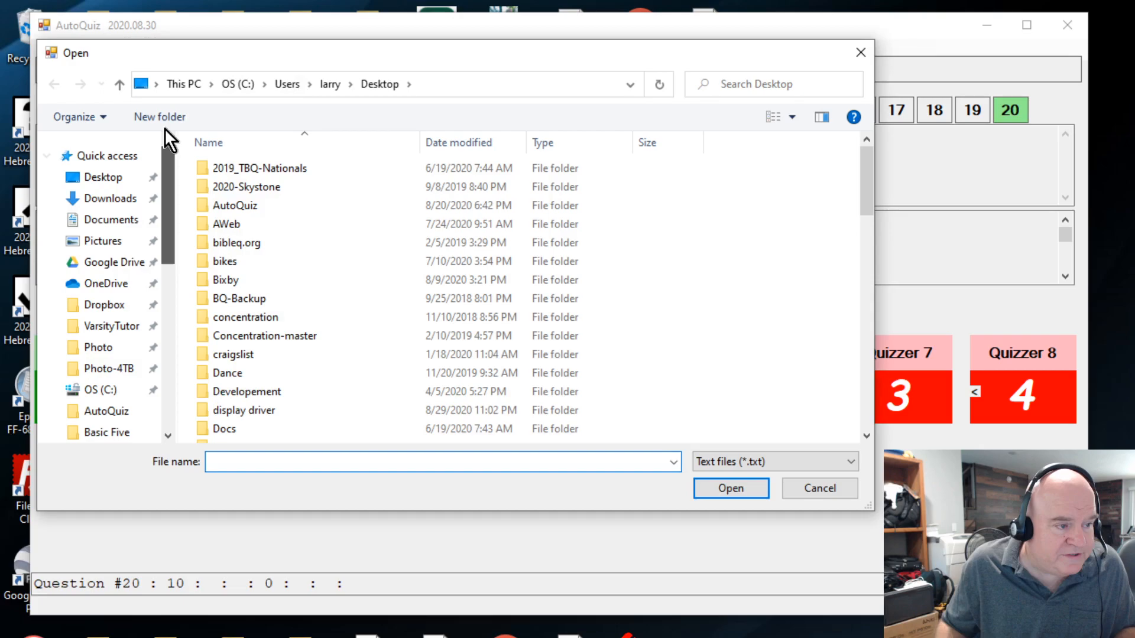
pyautogui.click(105, 177)
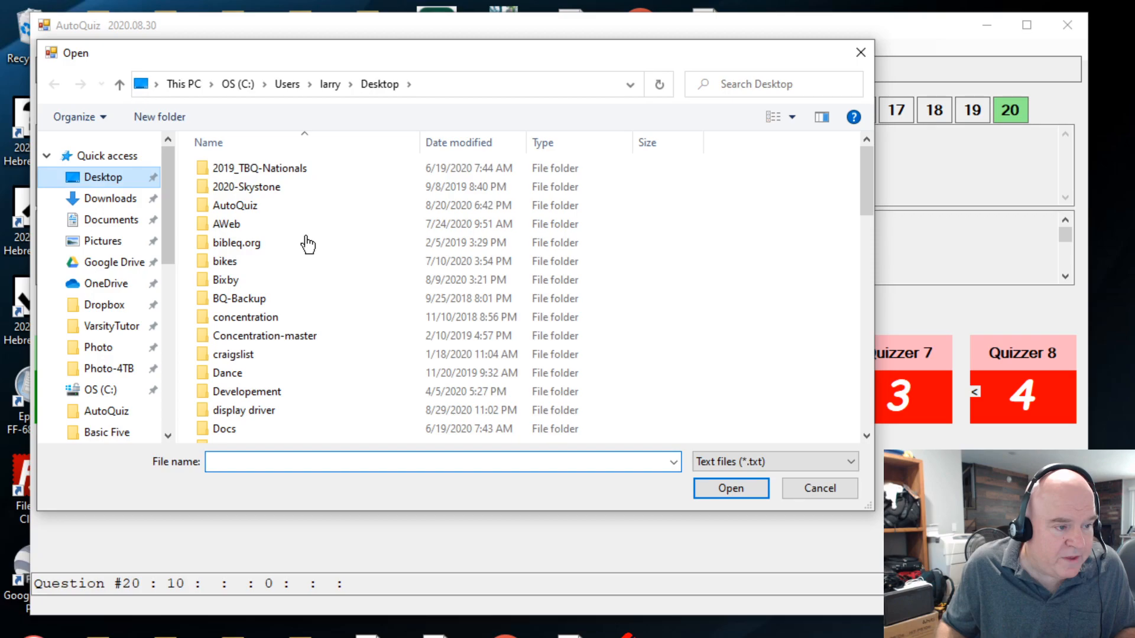
pyautogui.press('Escape')
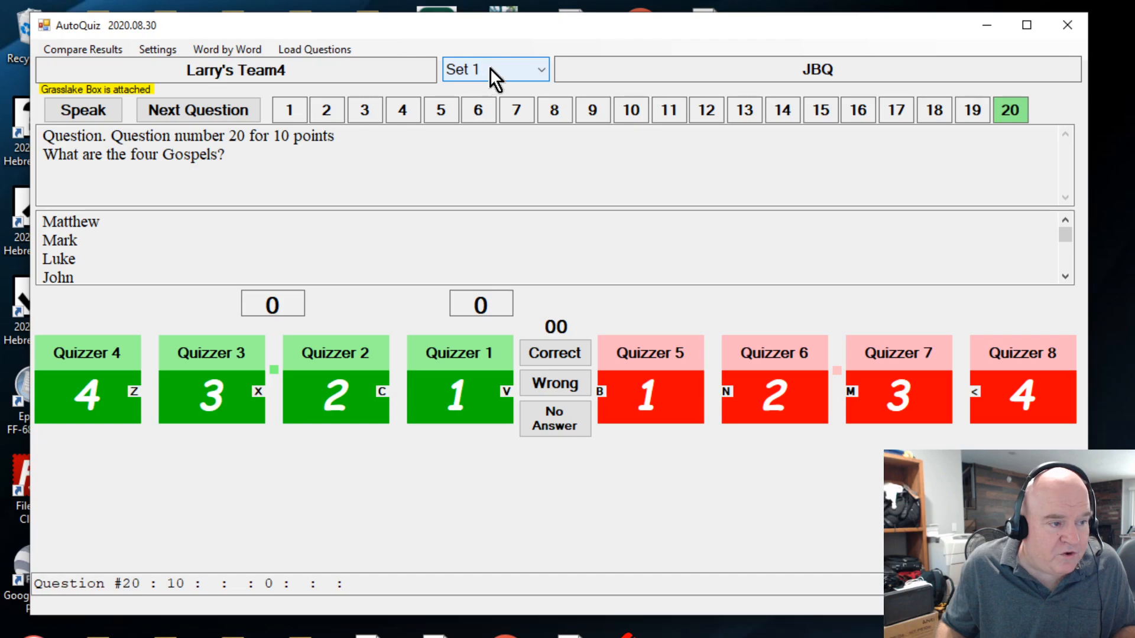
# - Advance to question 1 of Set 1, go on to question 2 and have it read aloud
pyautogui.click(243, 109)
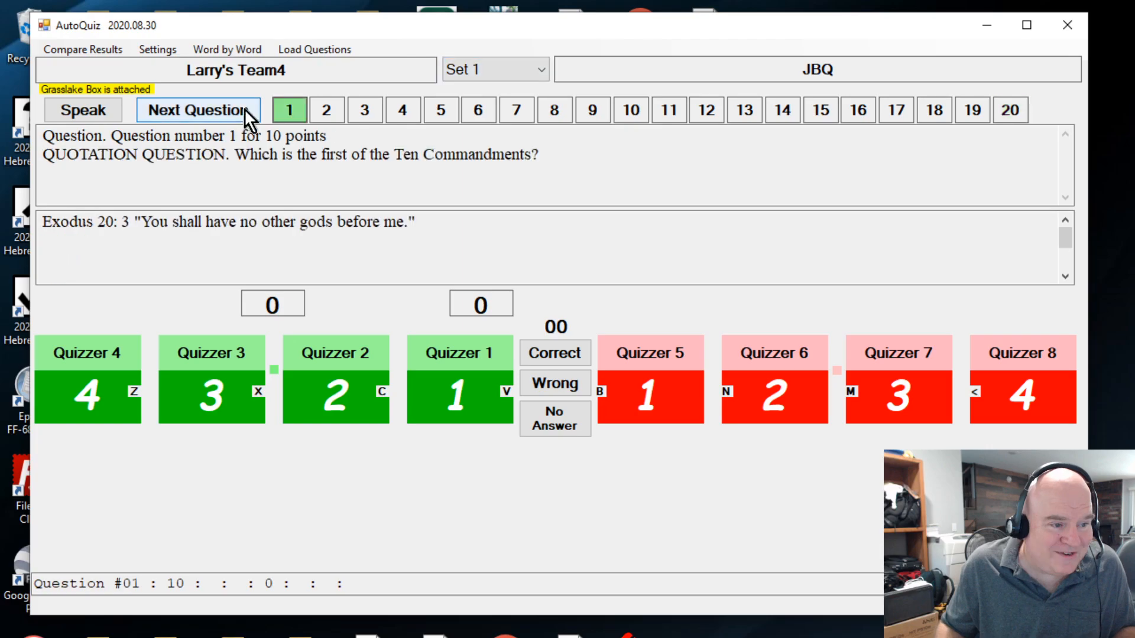
pyautogui.click(324, 112)
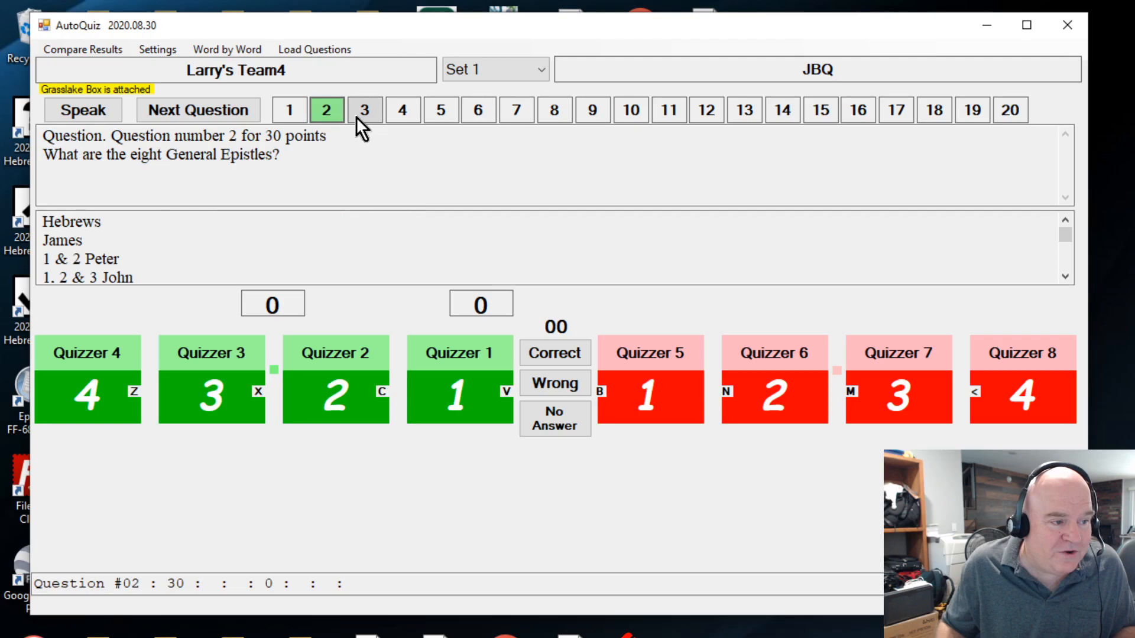
pyautogui.click(96, 112)
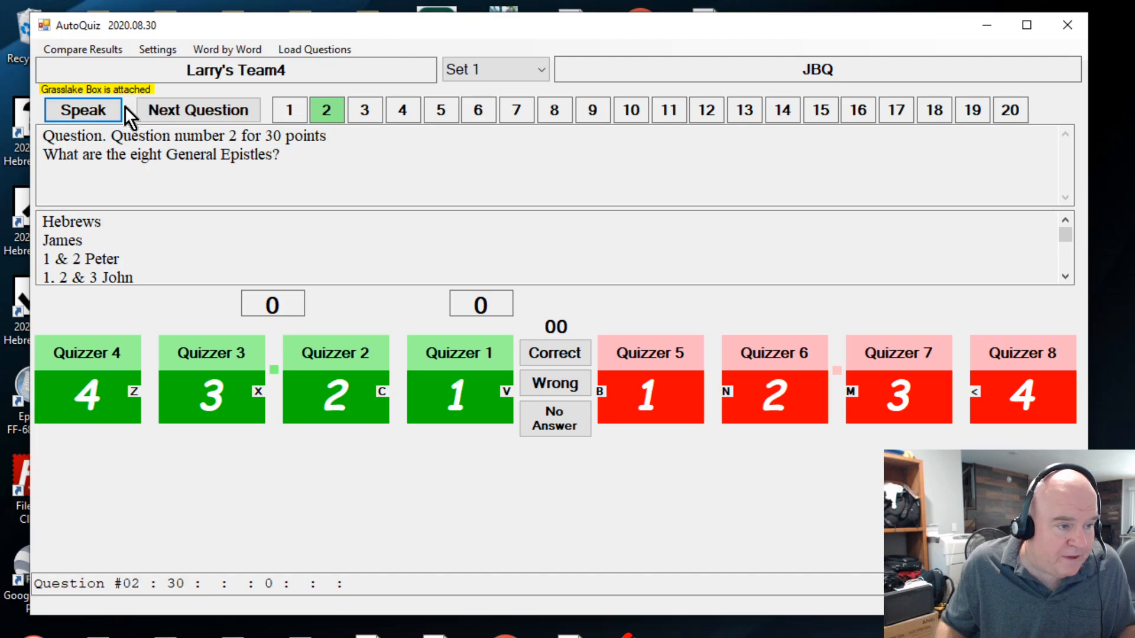